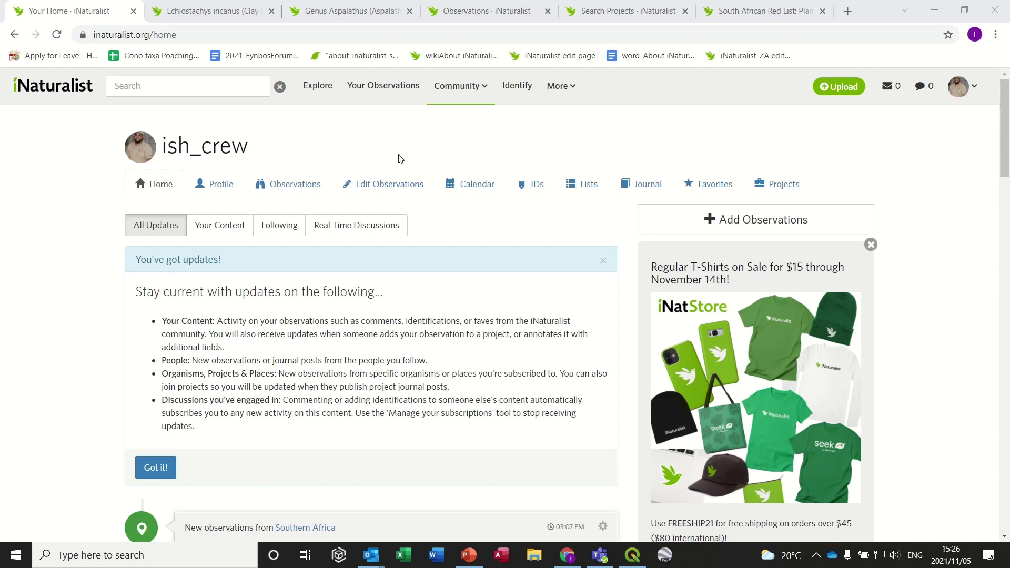
# - Search the community projects for "south african red list plants and animals" and open the South African Red List: Plants and Animals project
pyautogui.moveTo(451, 92)
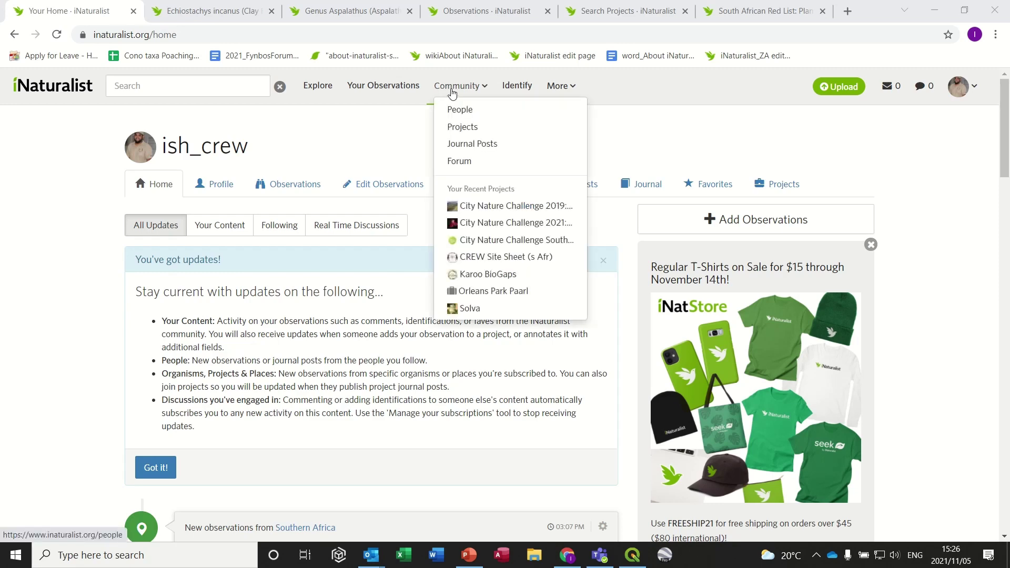
pyautogui.click(465, 127)
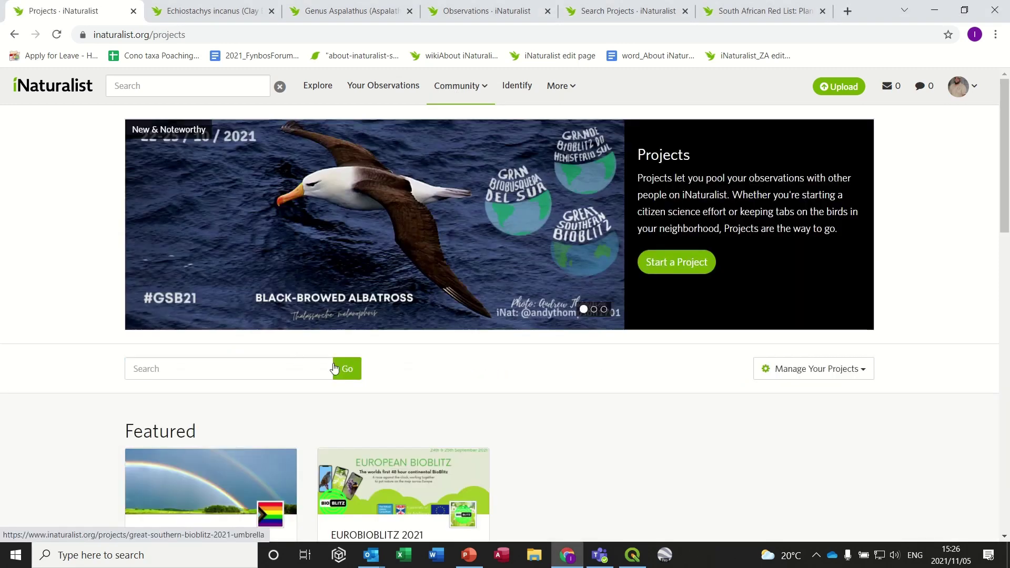
pyautogui.click(293, 365)
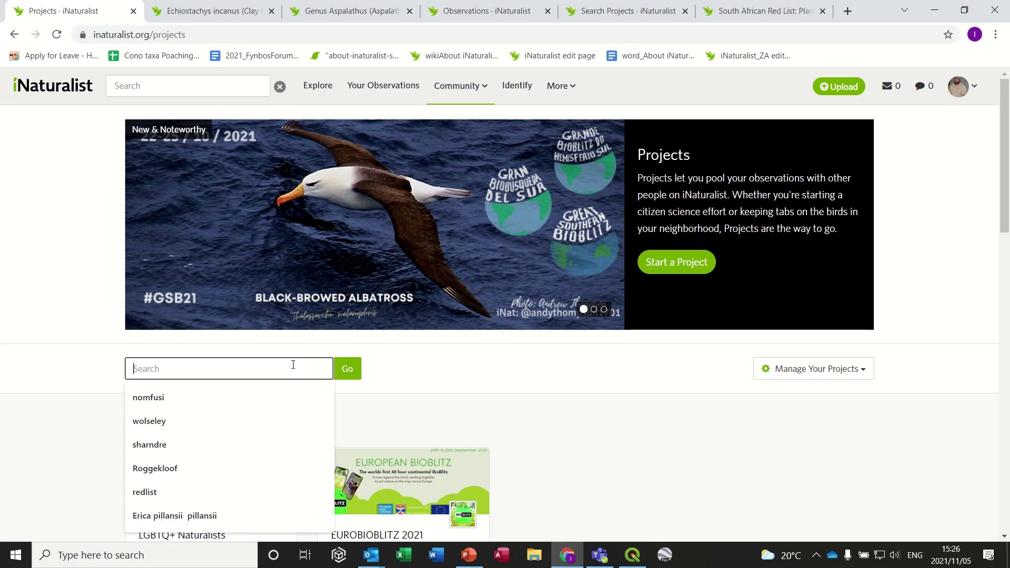
pyautogui.write('south ')
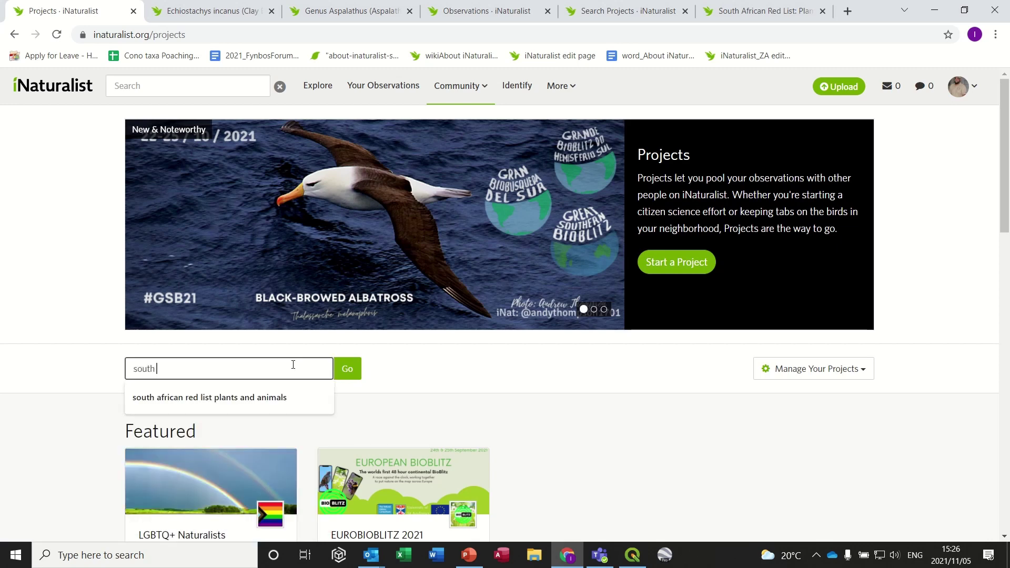
pyautogui.write('african redlist')
pyautogui.press('BackSpace')
pyautogui.press('BackSpace')
pyautogui.press('BackSpace')
pyautogui.press('BackSpace')
pyautogui.write('list')
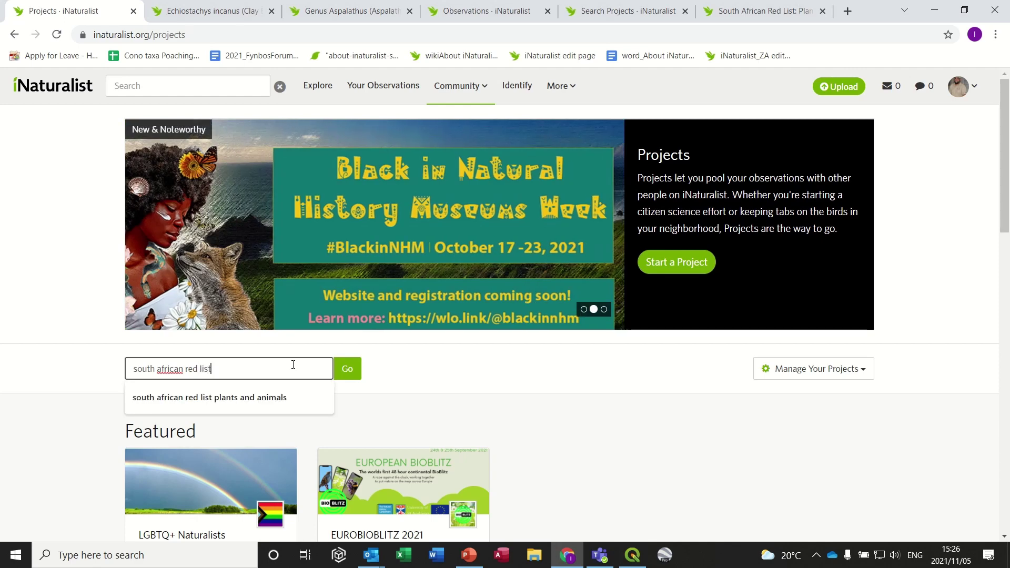
pyautogui.click(266, 397)
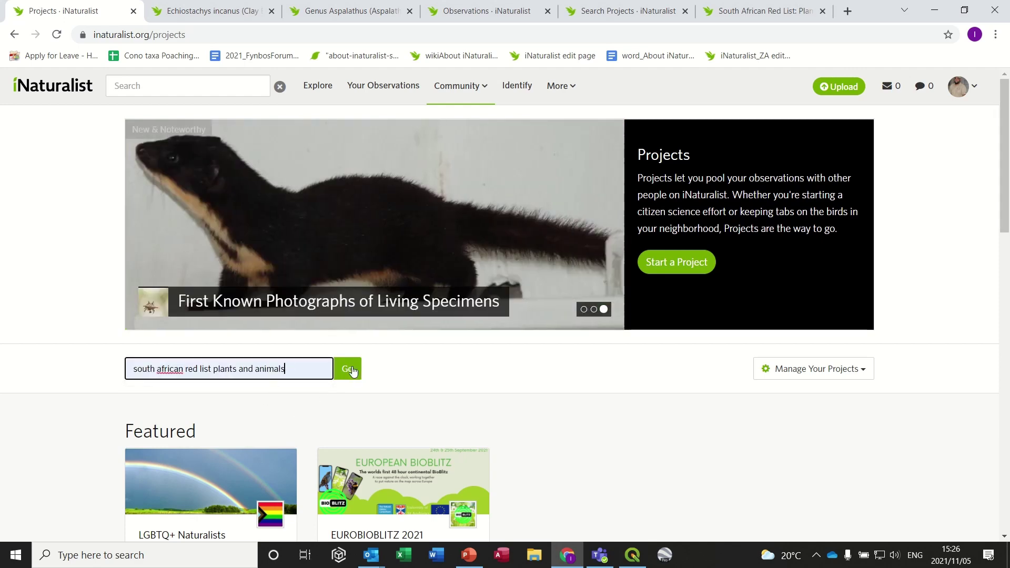
pyautogui.click(352, 371)
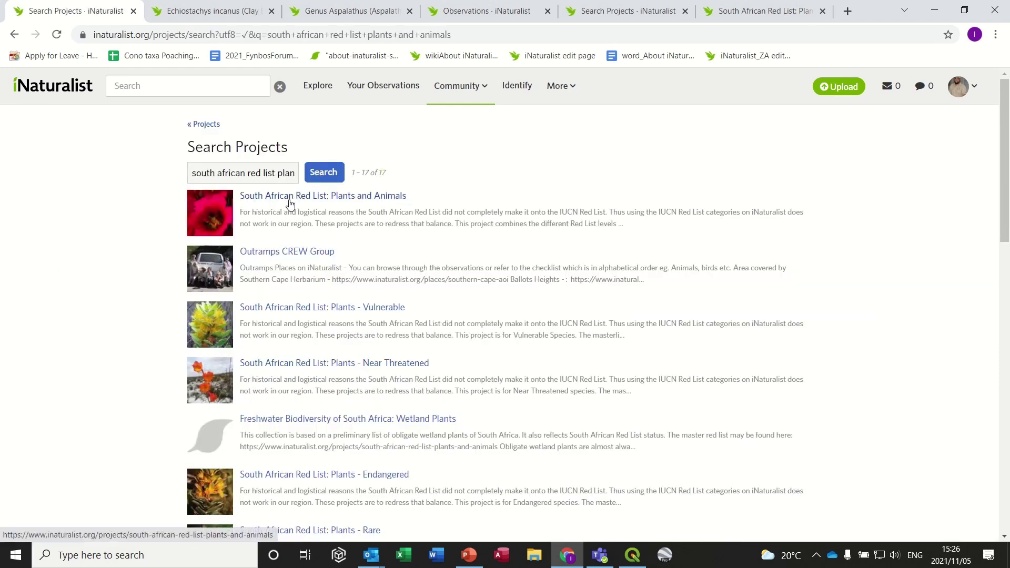
pyautogui.click(345, 201)
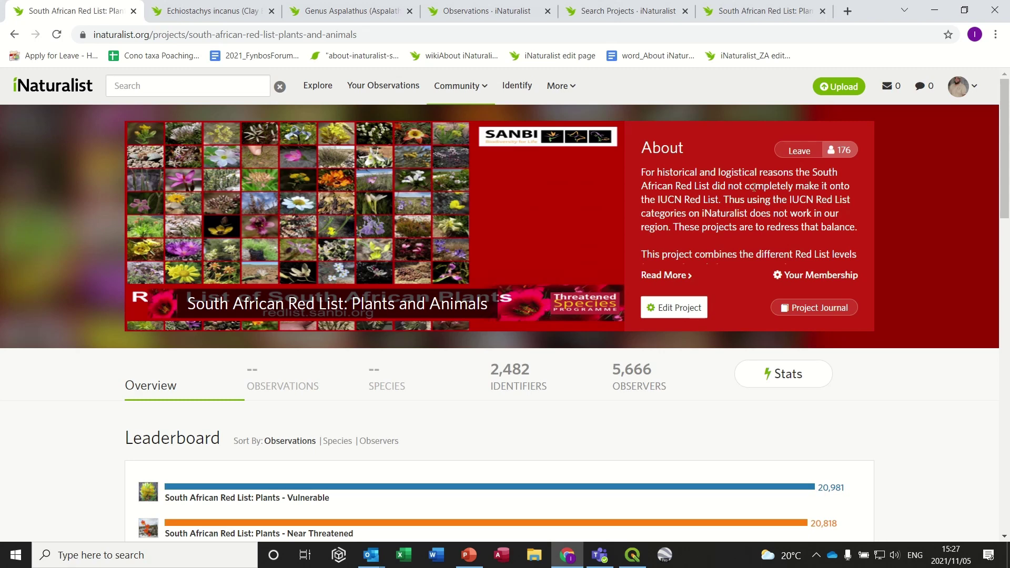
# - Expand the project's full leaderboard and examine the Red List category projects for plants and animals
pyautogui.scroll(-4, 182, 459)
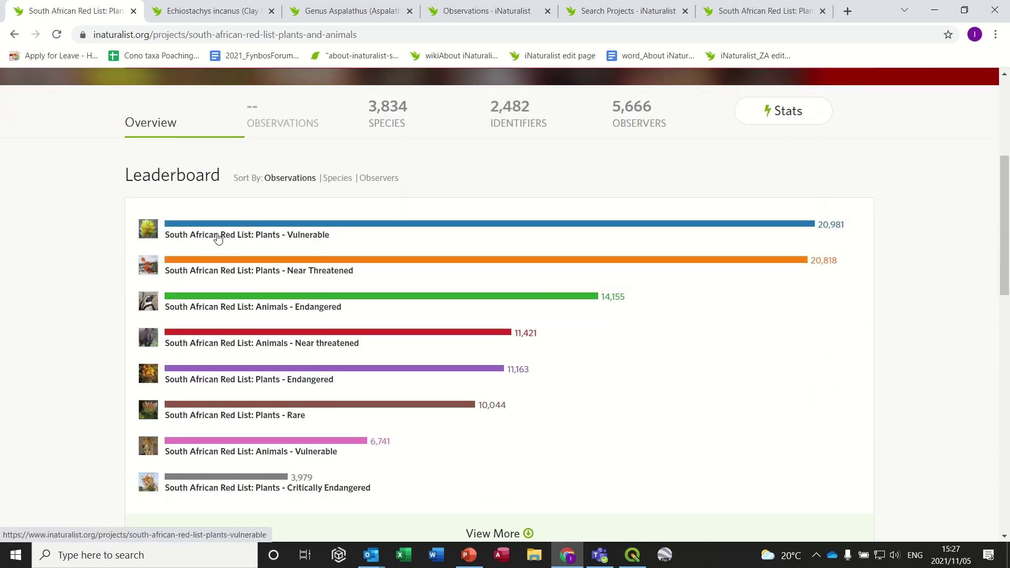
pyautogui.scroll(-2, 495, 429)
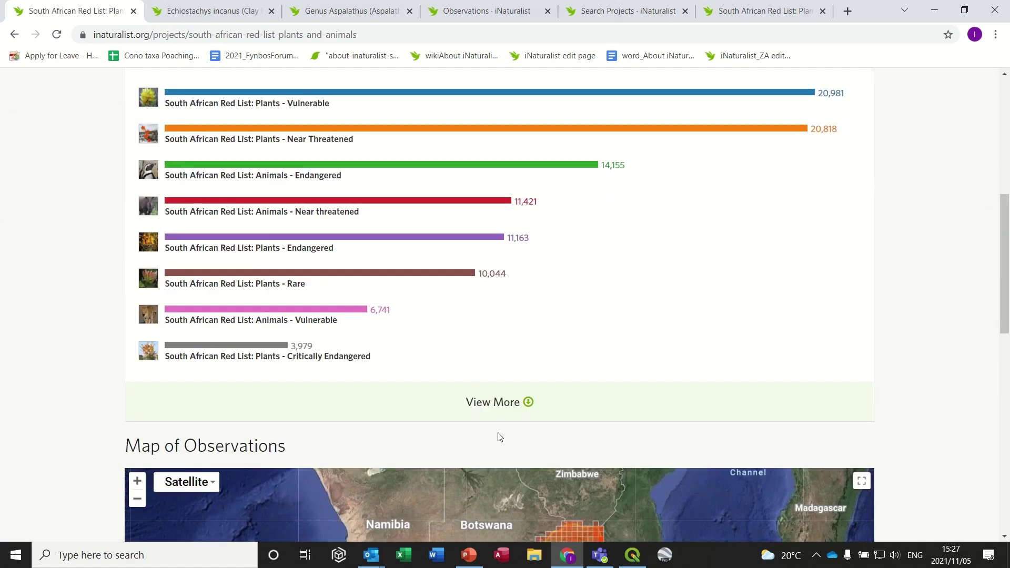
pyautogui.click(500, 406)
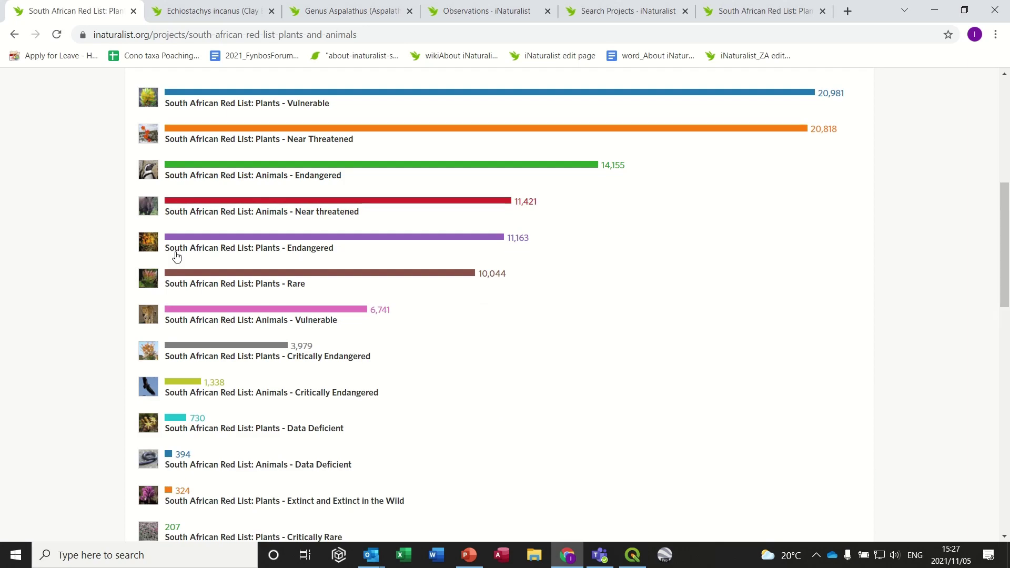
pyautogui.scroll(-1, 60, 206)
pyautogui.scroll(1, 61, 207)
pyautogui.scroll(1, 60, 206)
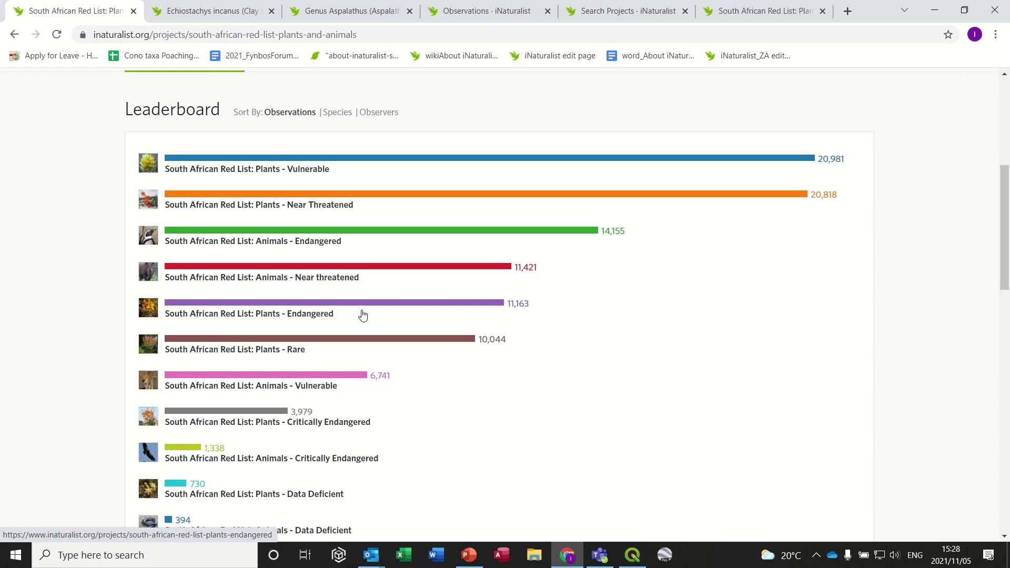
pyautogui.scroll(5, 33, 216)
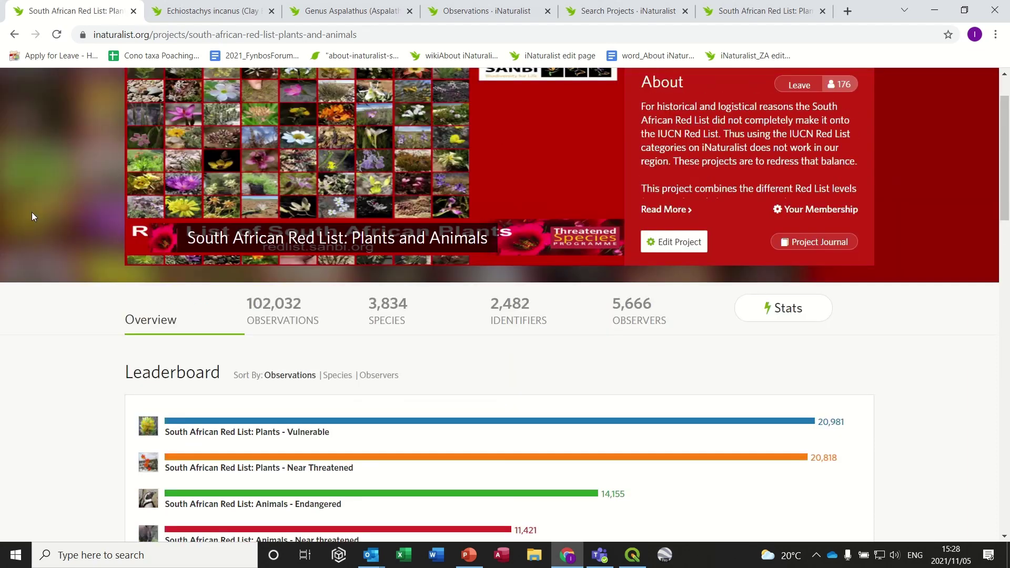
pyautogui.scroll(2, 323, 270)
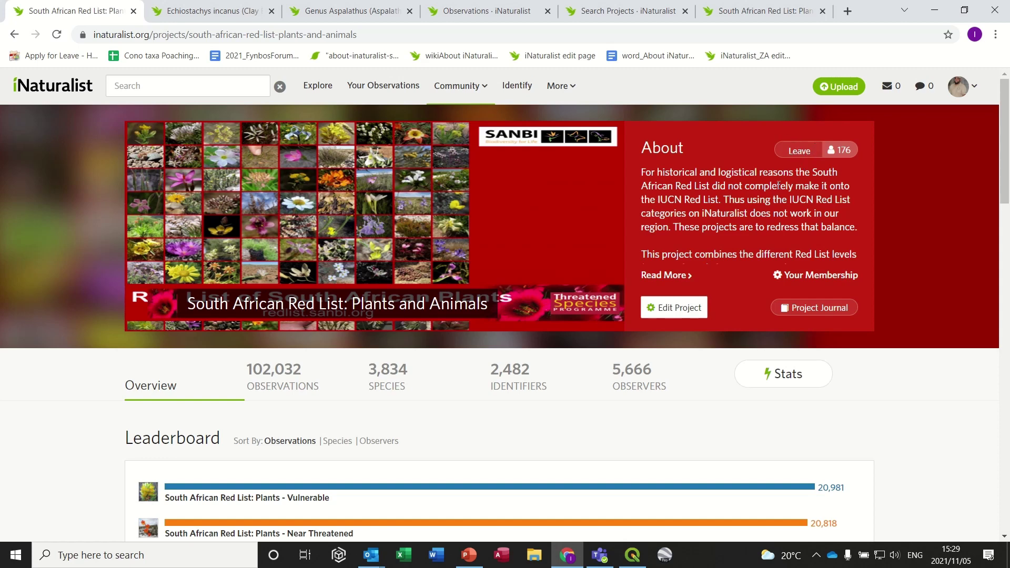
# - Open the South African Red List: Plants - Vulnerable project from the leaderboard in a new tab and switch to it
pyautogui.scroll(-3, 705, 210)
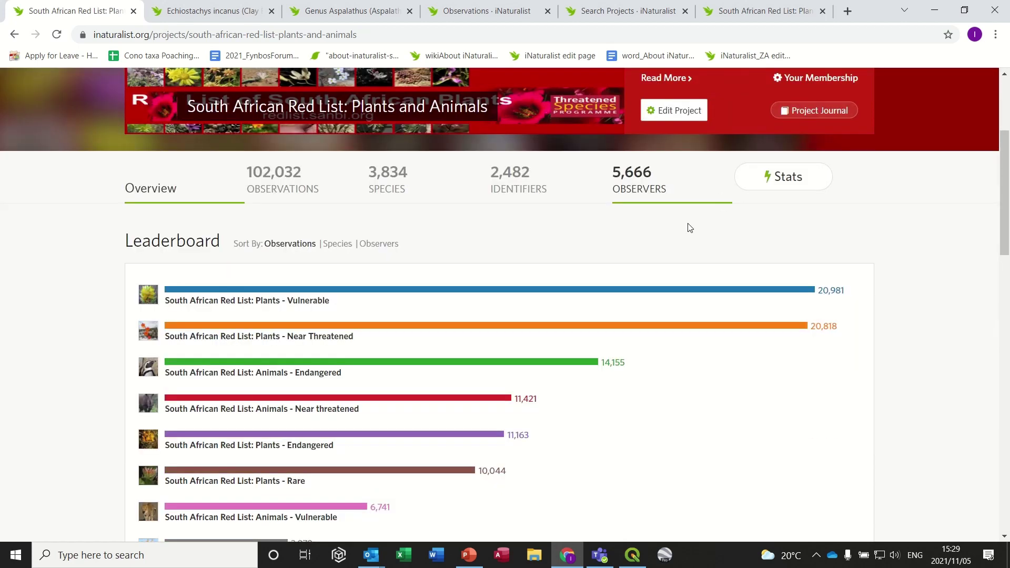
pyautogui.rightClick(287, 301)
pyautogui.click(323, 309)
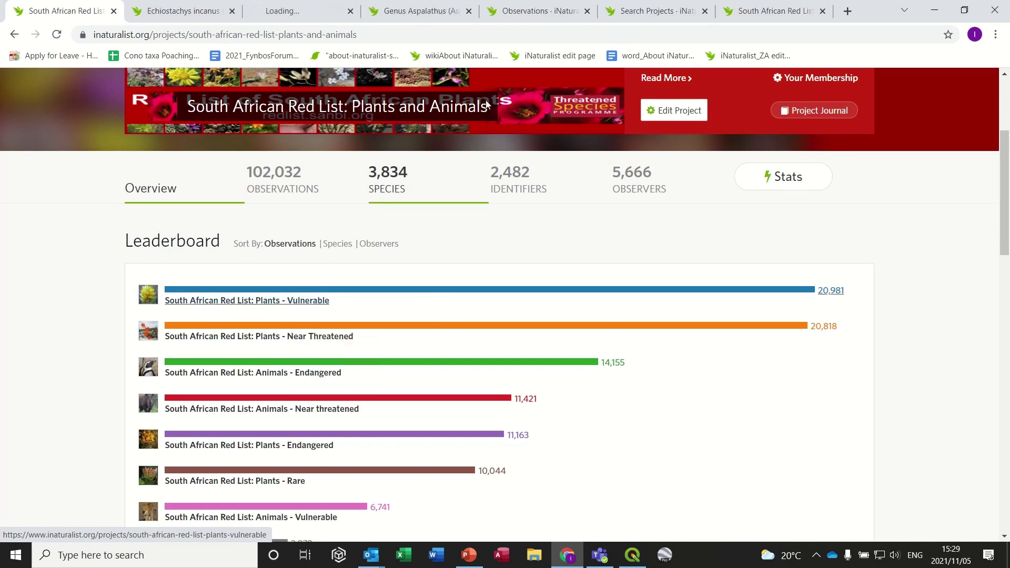
pyautogui.click(270, 15)
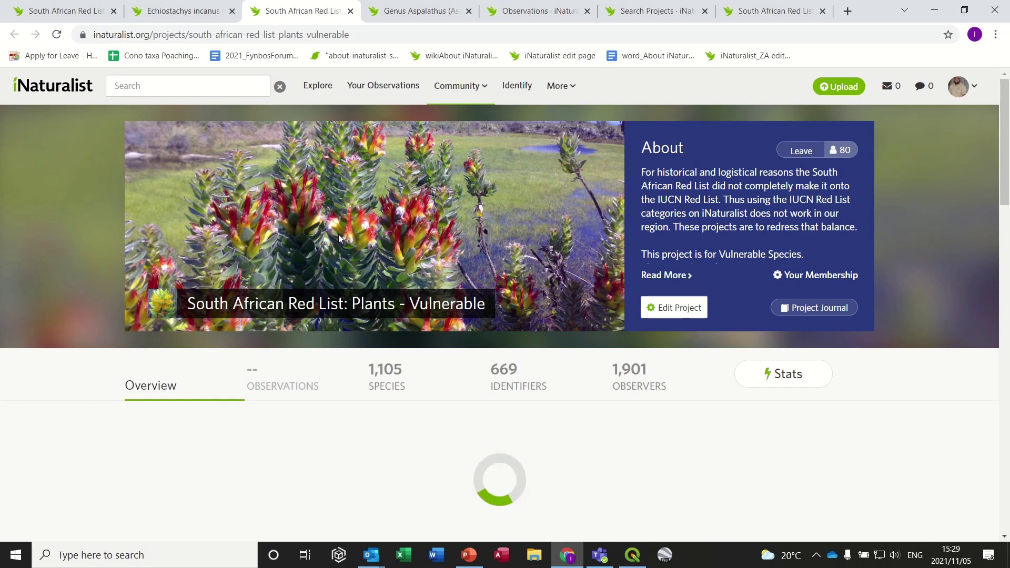
# - Switch to the Echiostachys incanus observation and examine which projects it belongs to
pyautogui.click(174, 12)
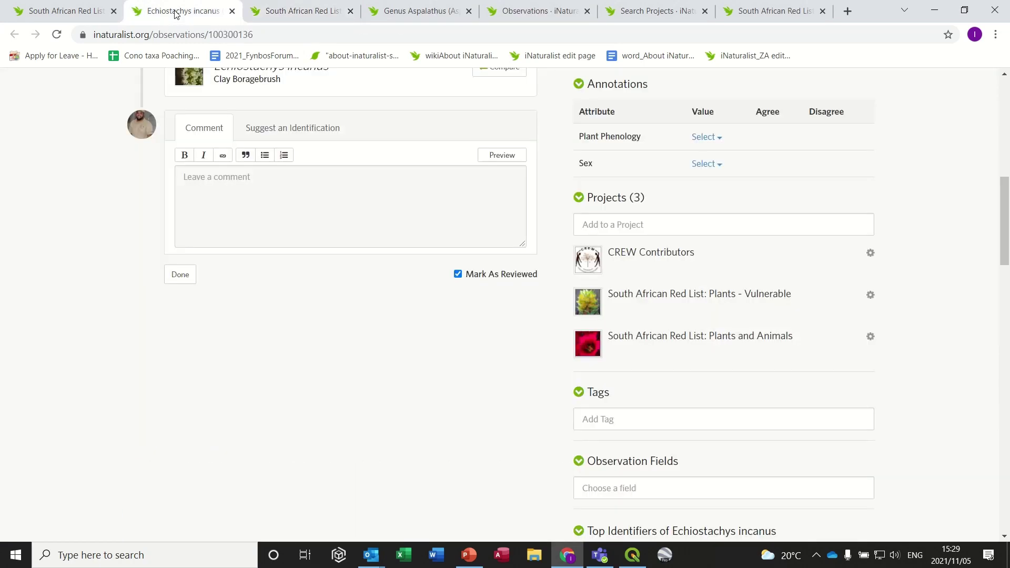
pyautogui.scroll(10, 333, 348)
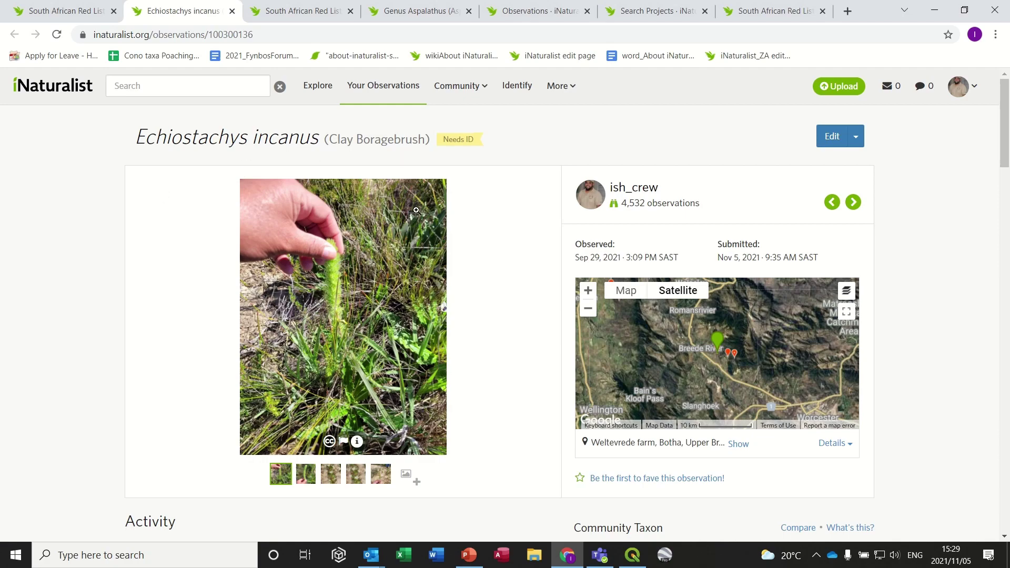
pyautogui.scroll(-9, 477, 251)
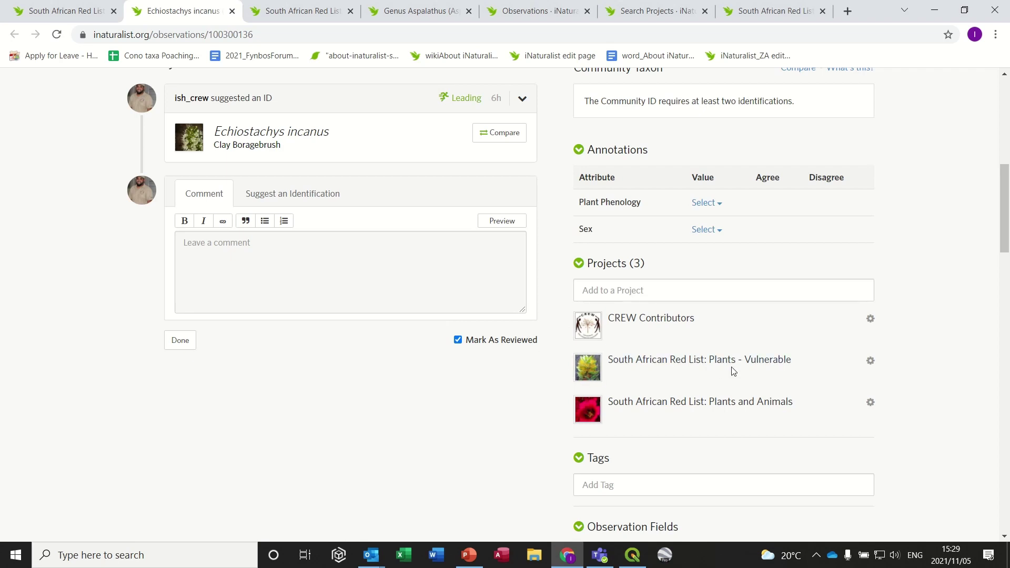
pyautogui.scroll(-1, 728, 370)
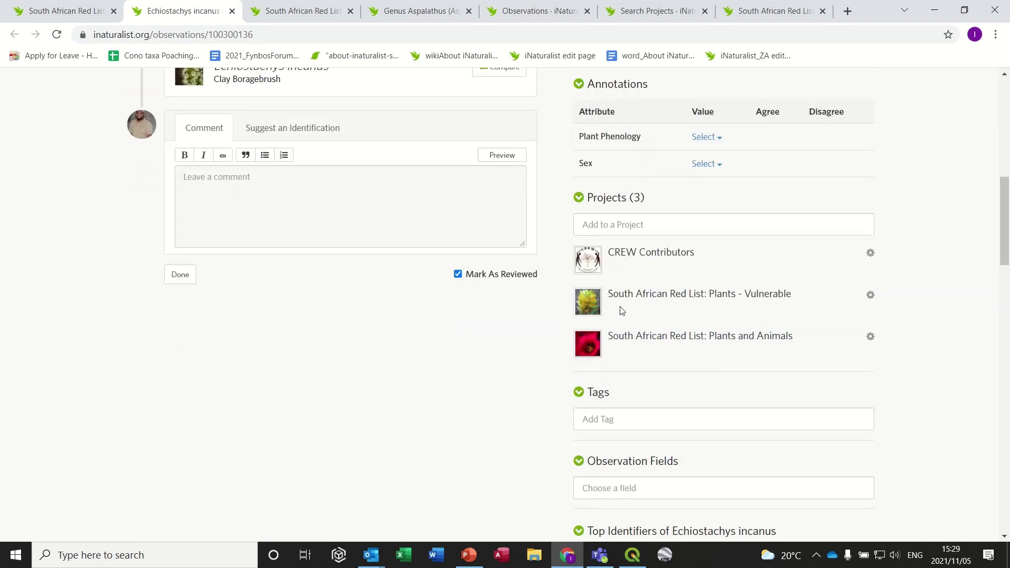
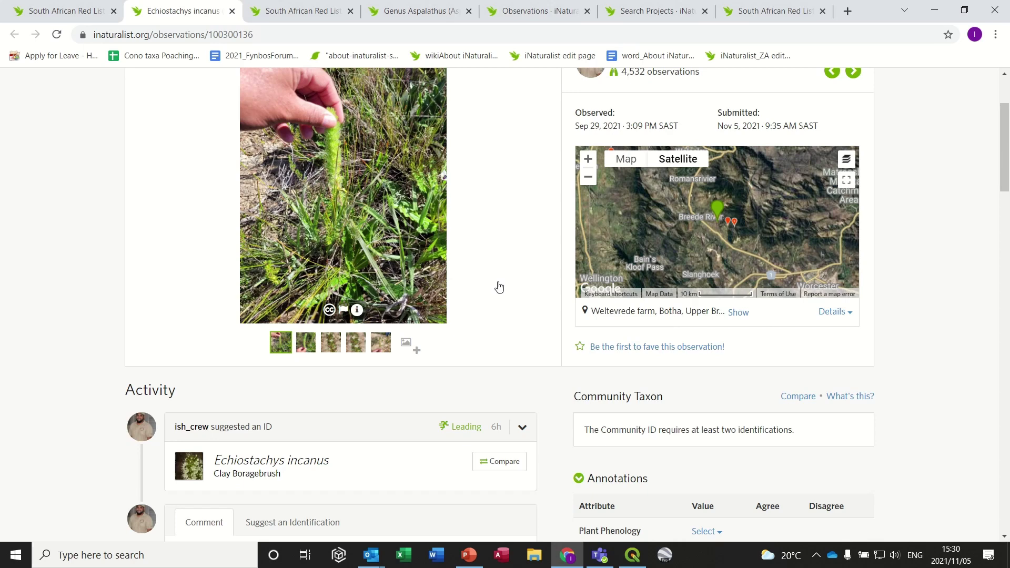
pyautogui.scroll(-1, 499, 287)
pyautogui.scroll(-7, 500, 287)
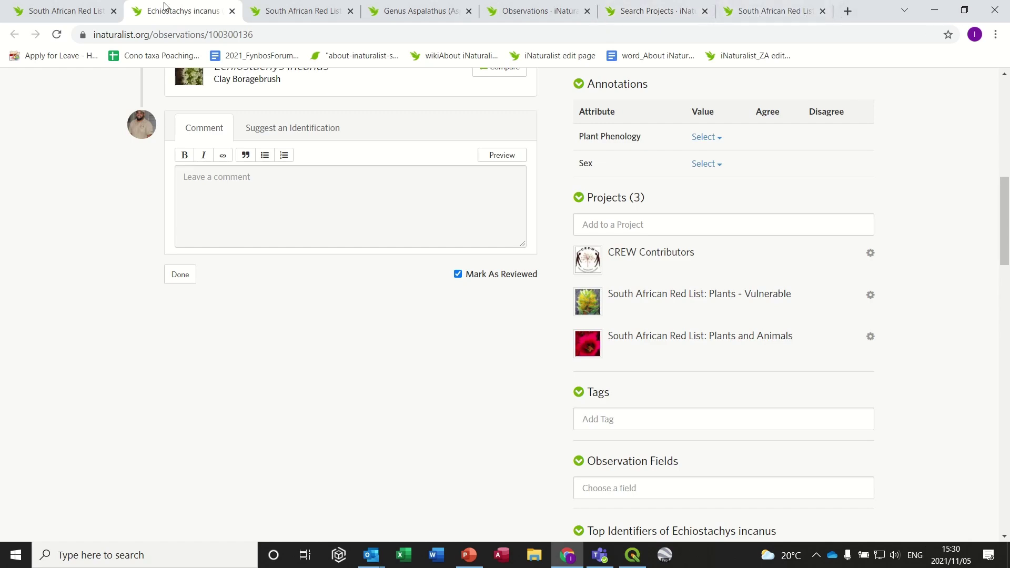
# - Search the site for "redlist (s Afr)" and open that project's About page in a new tab
pyautogui.scroll(10, 306, 120)
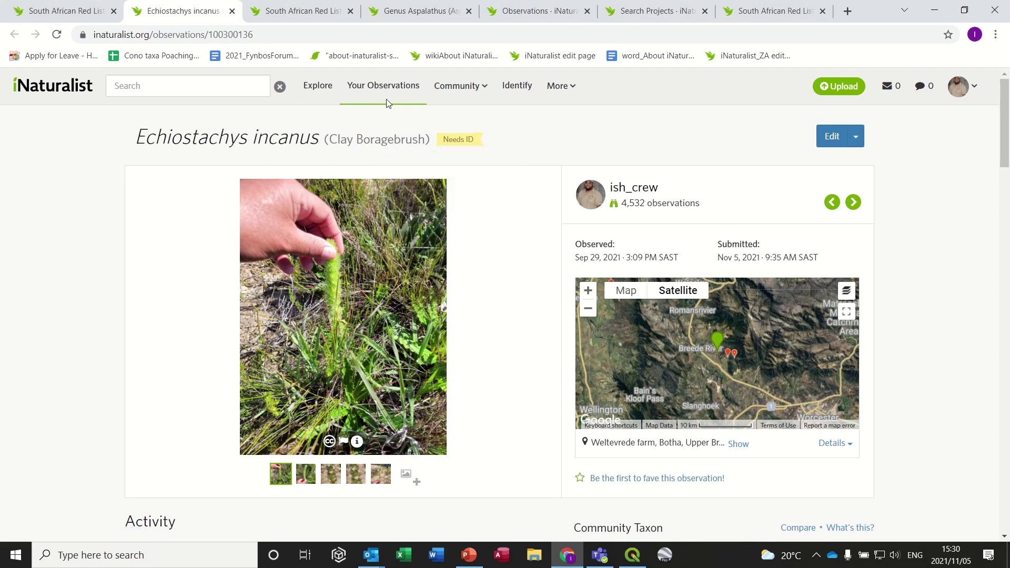
pyautogui.click(236, 87)
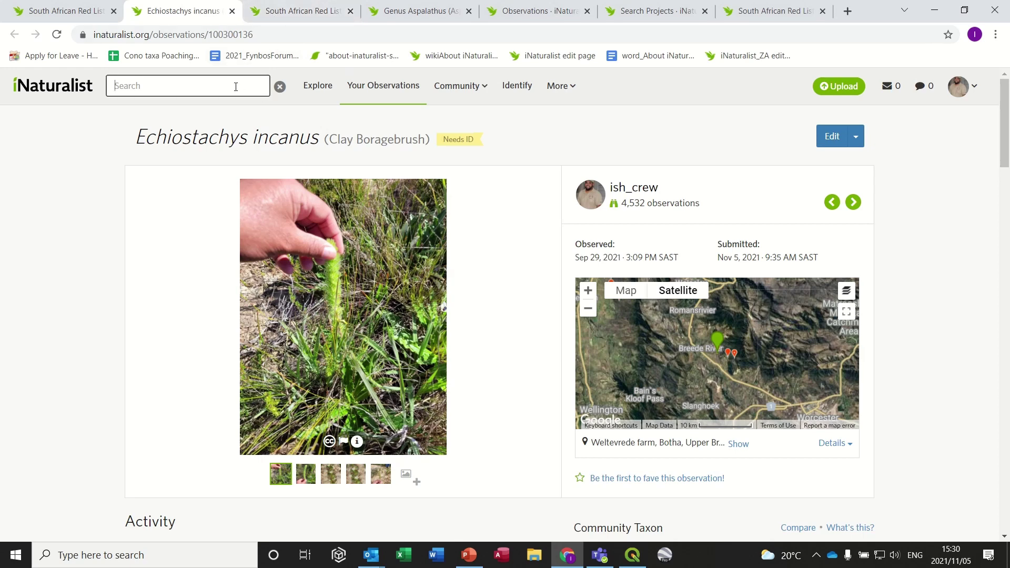
pyautogui.write('redlist (s Afr')
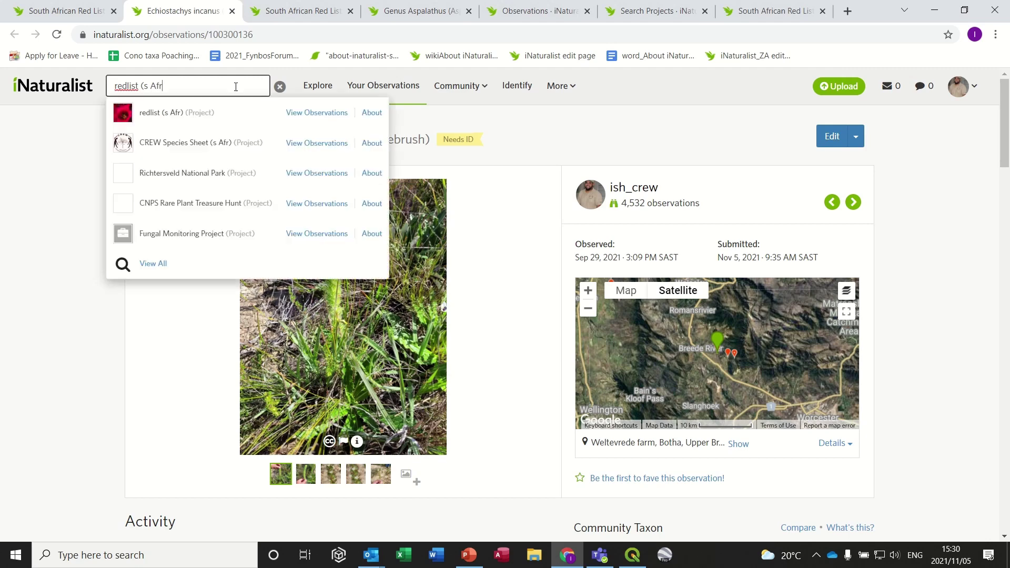
pyautogui.write(')')
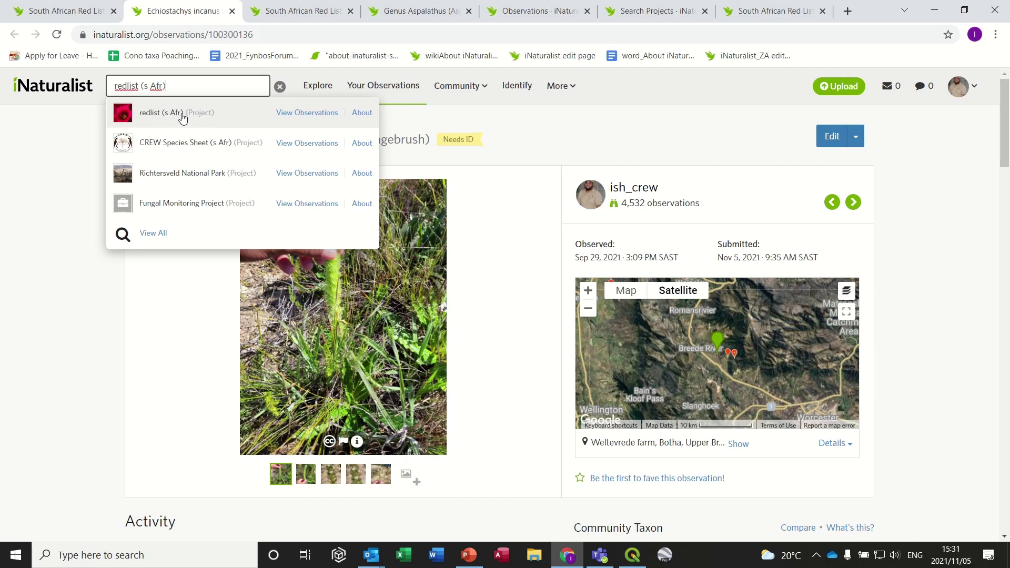
pyautogui.rightClick(364, 114)
pyautogui.click(399, 124)
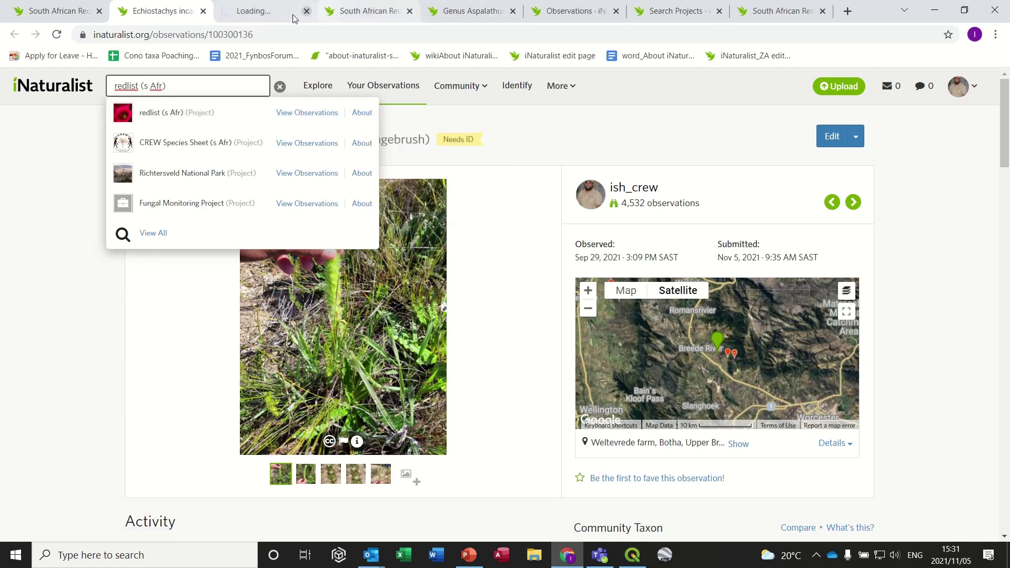
pyautogui.click(255, 11)
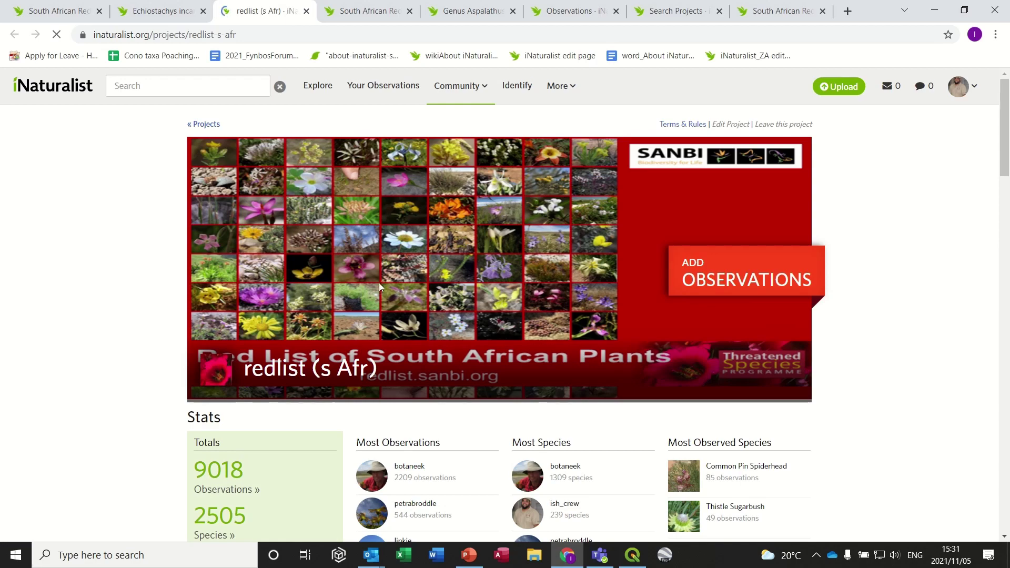
# - Review the redlist (s Afr) project's banner and its observation, species and people statistics
pyautogui.scroll(-1, 415, 304)
pyautogui.scroll(-1, 414, 301)
pyautogui.scroll(2, 414, 301)
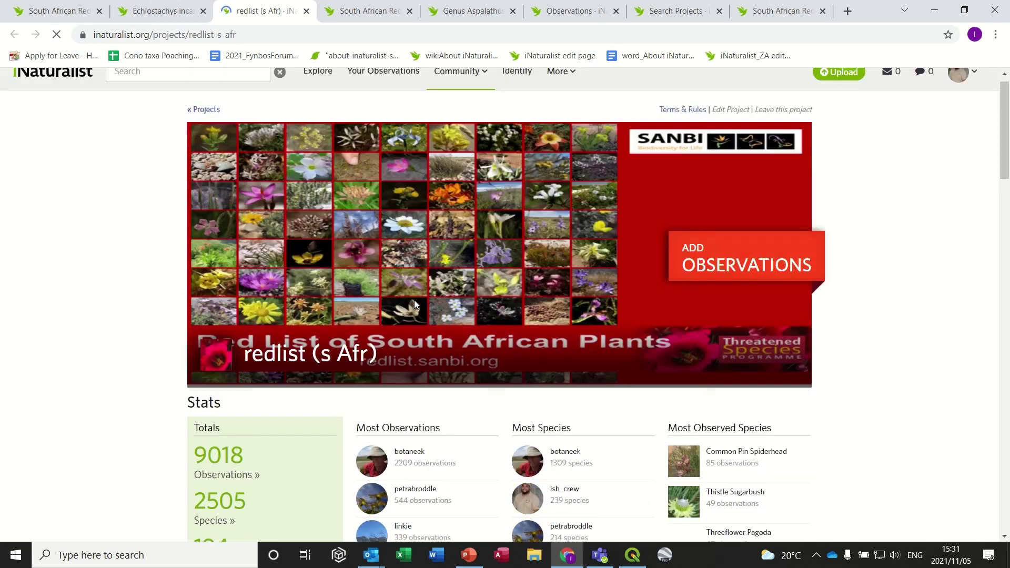
pyautogui.scroll(-2, 627, 324)
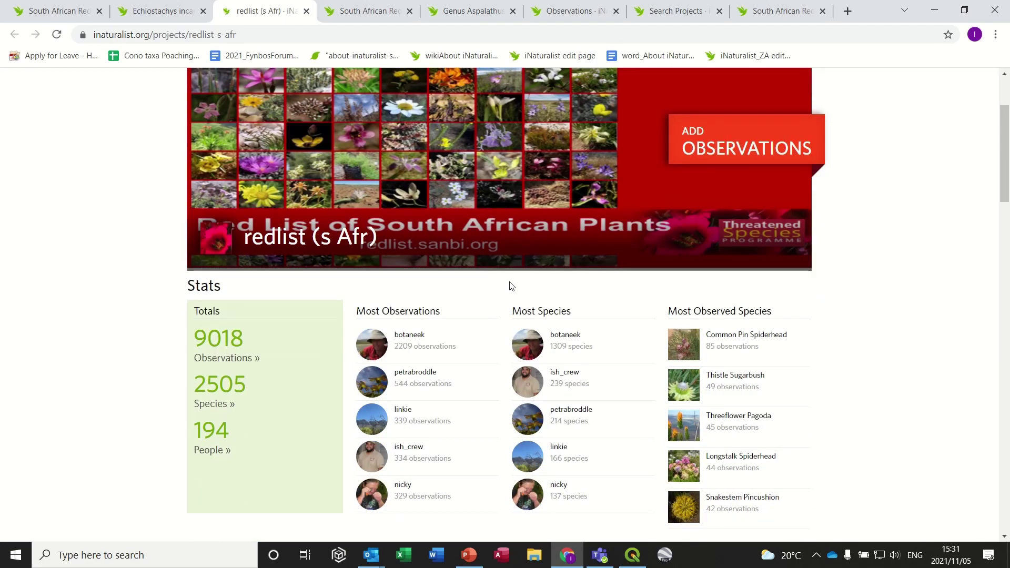
pyautogui.scroll(2, 585, 241)
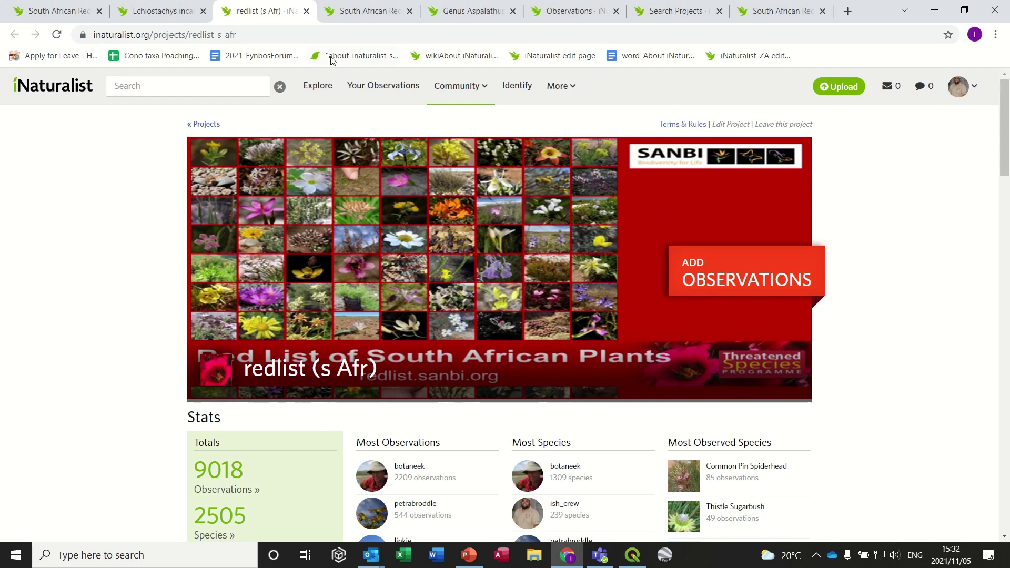
# - Return to the Echiostachys incanus observation, dismiss the search suggestions and bring up its Projects section
pyautogui.click(150, 16)
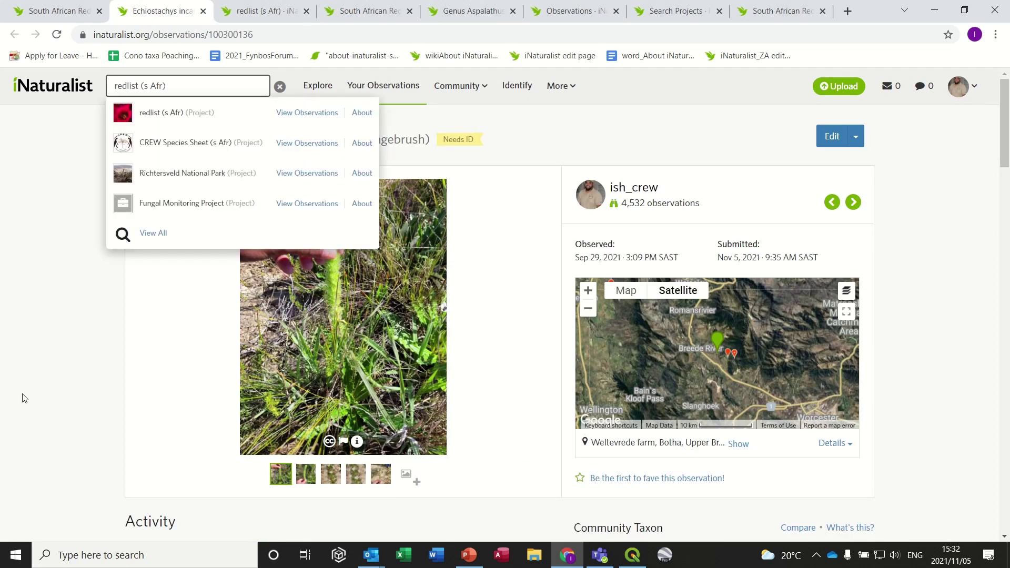
pyautogui.click(8, 374)
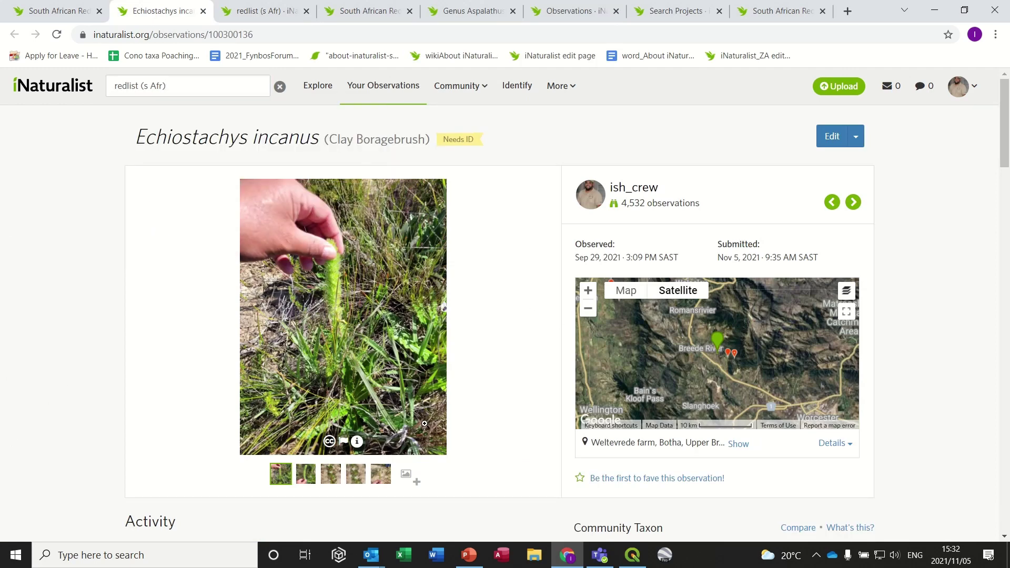
pyautogui.scroll(-6, 496, 375)
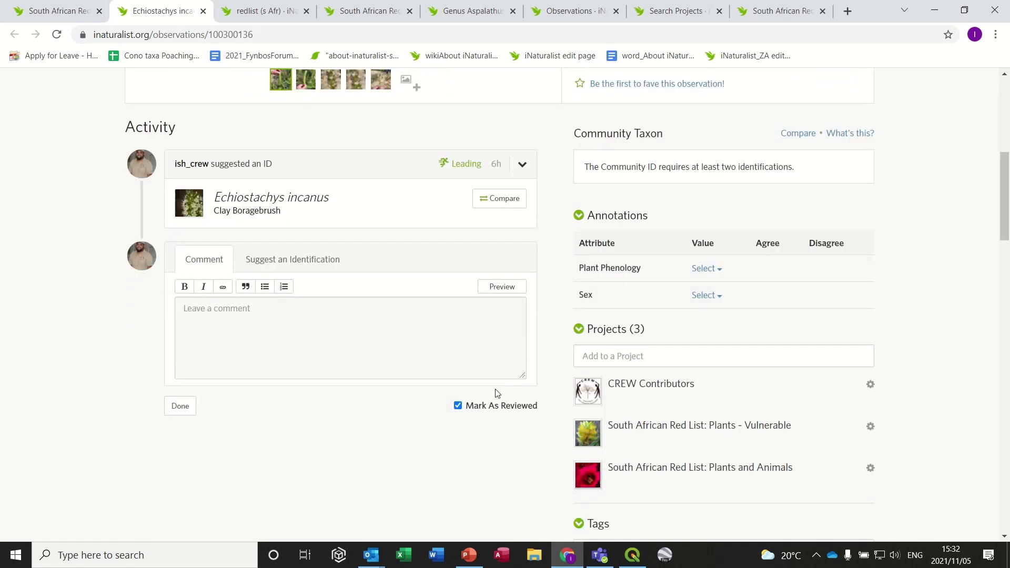
# - Find the redlist (s Afr) project for this observation and bring up its required-fields form
pyautogui.click(586, 357)
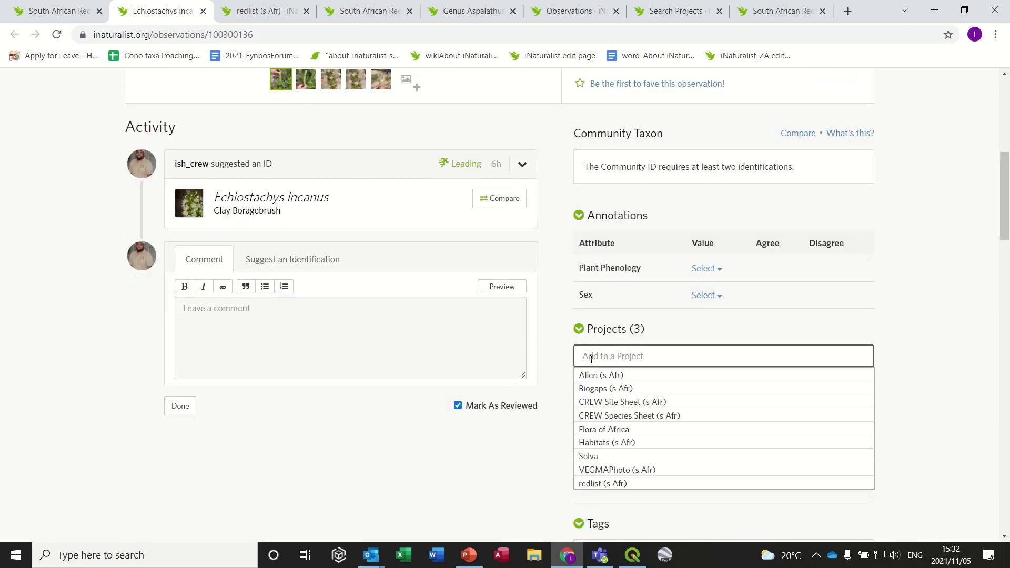
pyautogui.write('redl')
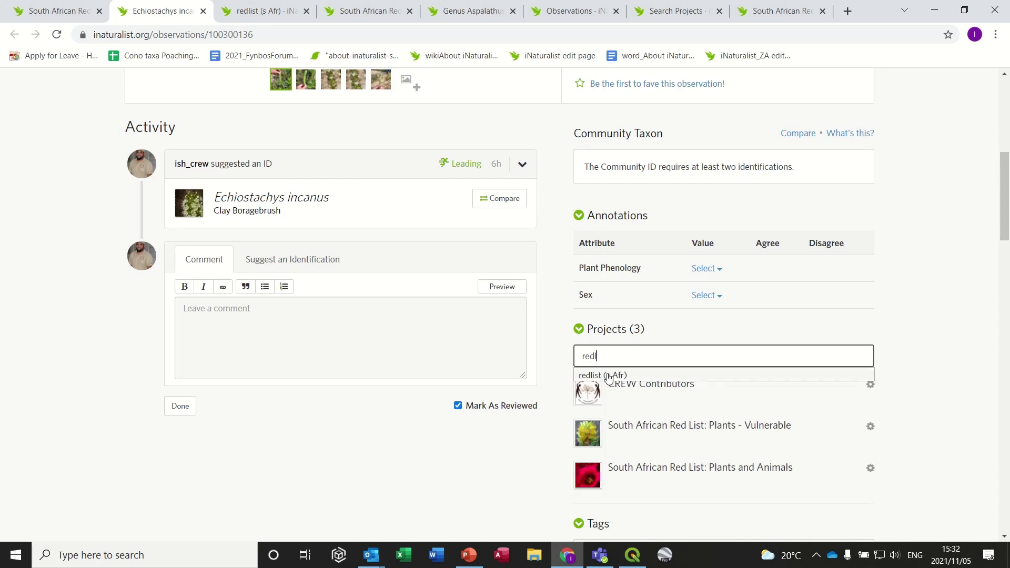
pyautogui.click(608, 377)
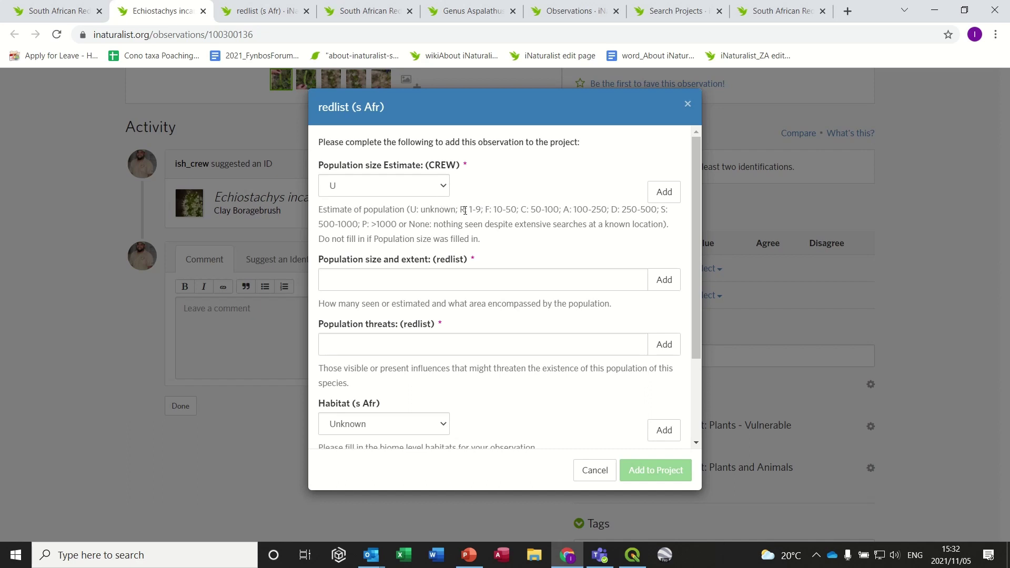
# - Set the Population size Estimate (CREW) field to F and add it to the observation
pyautogui.click(444, 189)
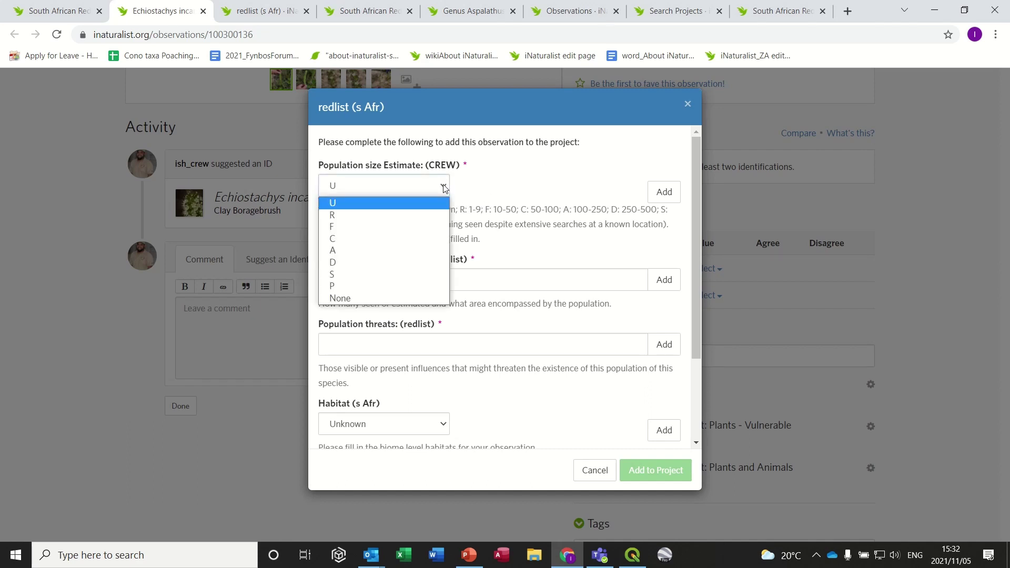
pyautogui.click(400, 231)
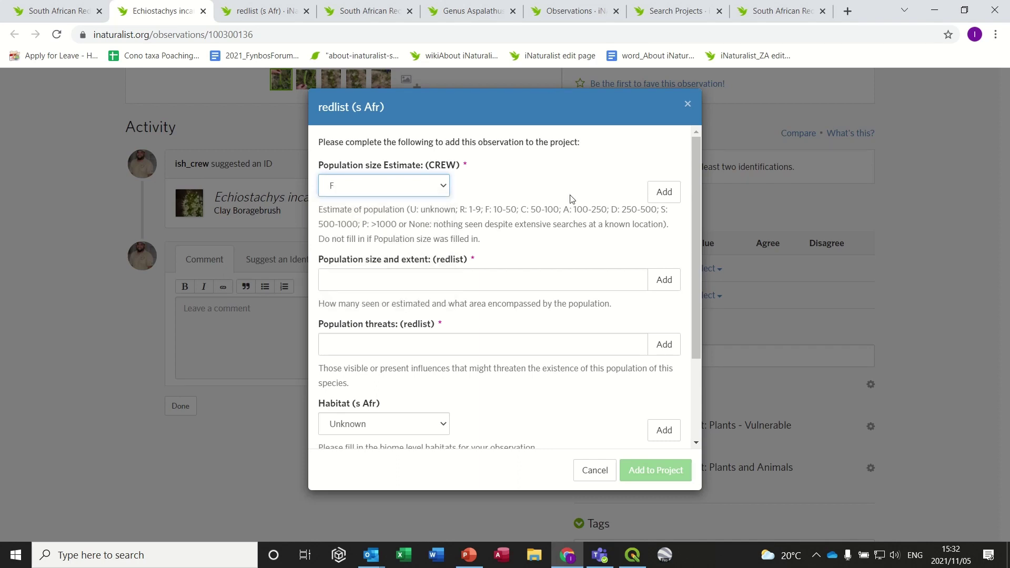
pyautogui.click(661, 192)
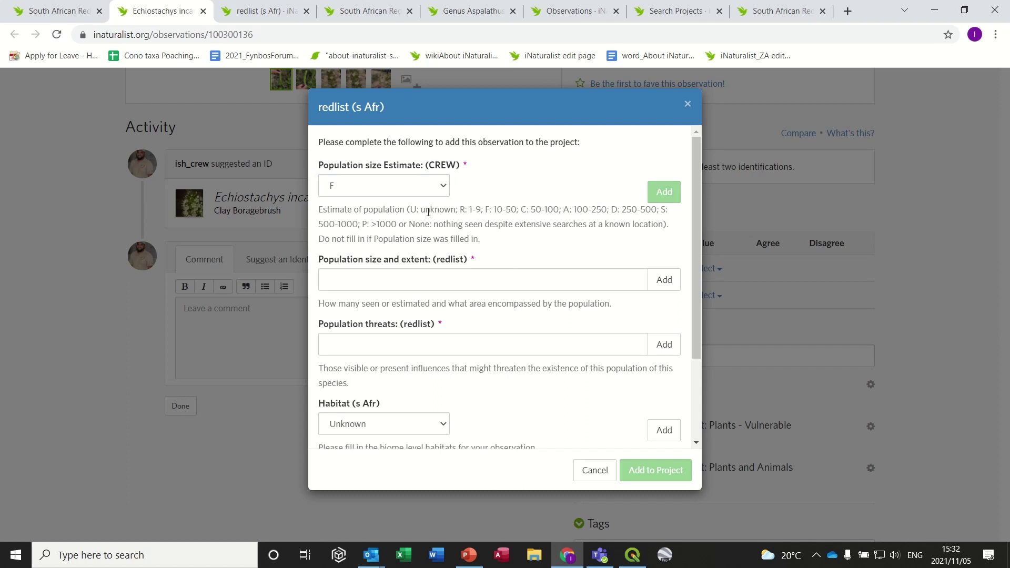
# - Fill in Population size and extent (redlist) with "40 plants in 300mx300m" and add the field
pyautogui.click(366, 278)
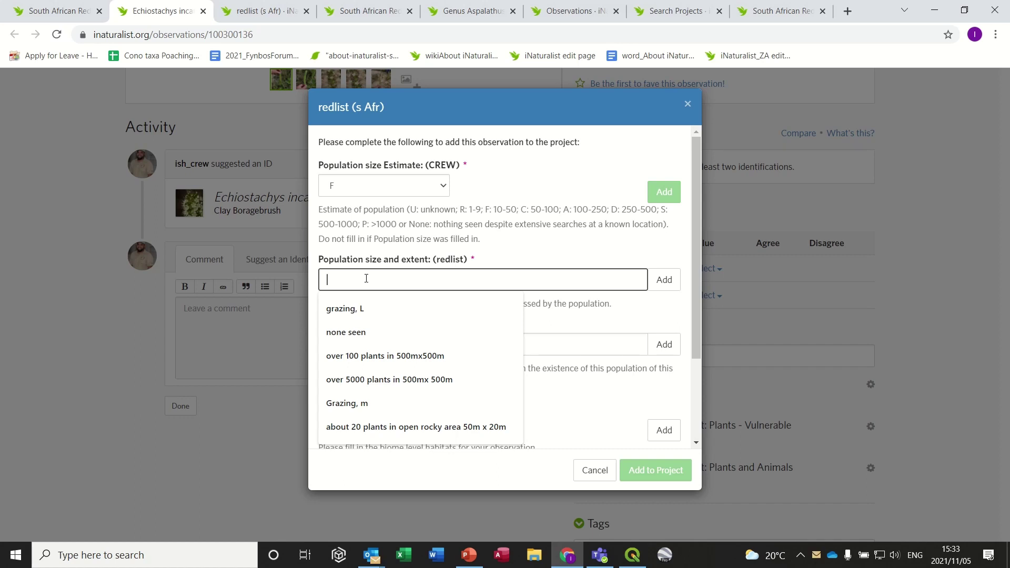
pyautogui.write('4')
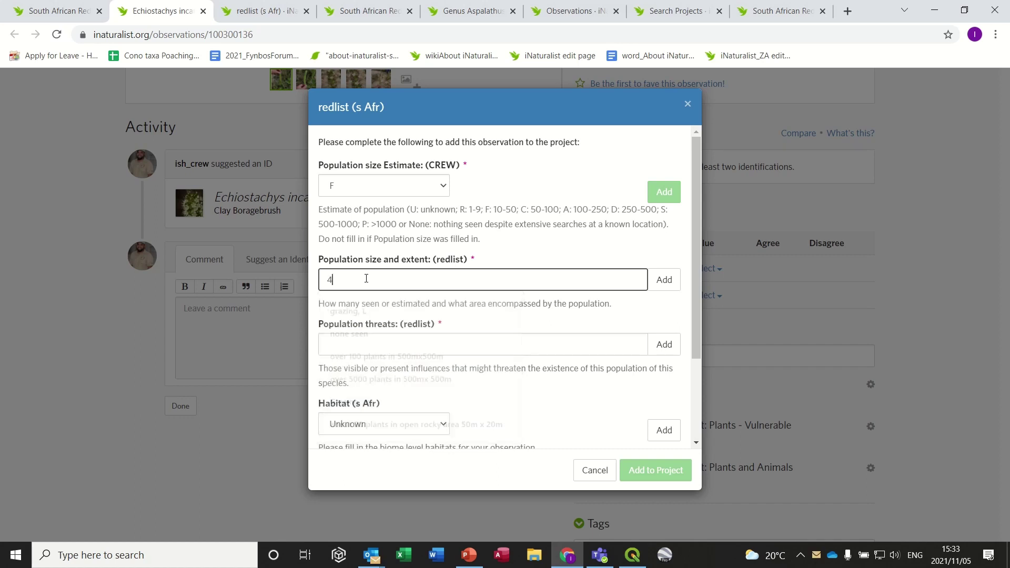
pyautogui.write('0 plants')
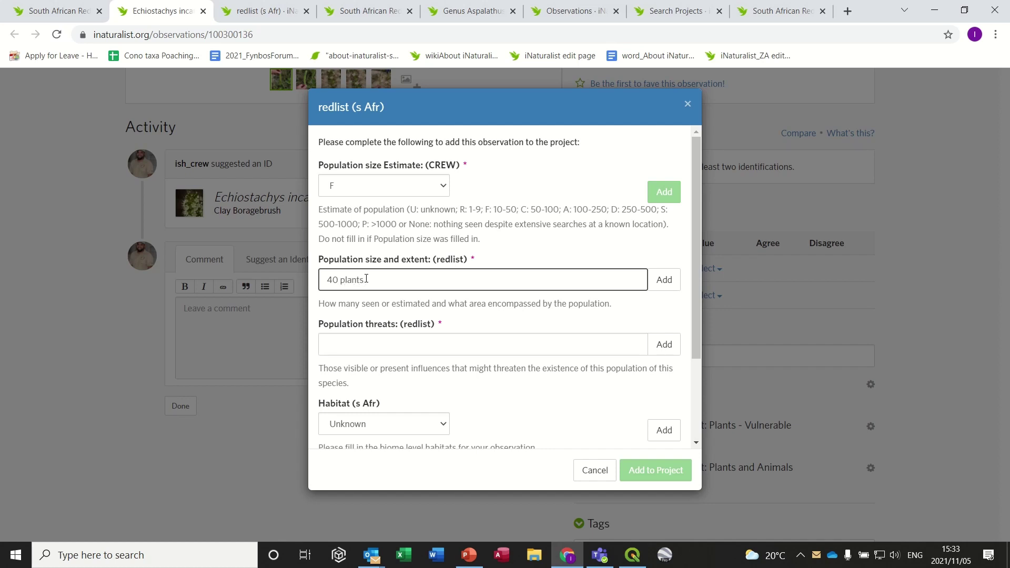
pyautogui.write('in 300mx300m')
pyautogui.click(658, 278)
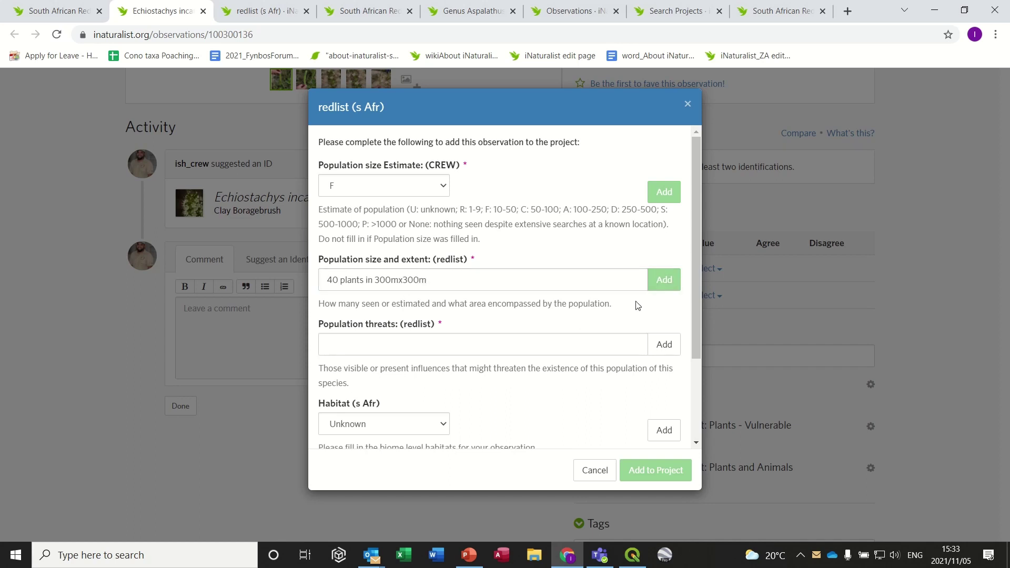
# - Fill in Population threats (redlist) with "Agriculture expansion, L, Alien invasives, L" and add the field
pyautogui.click(410, 345)
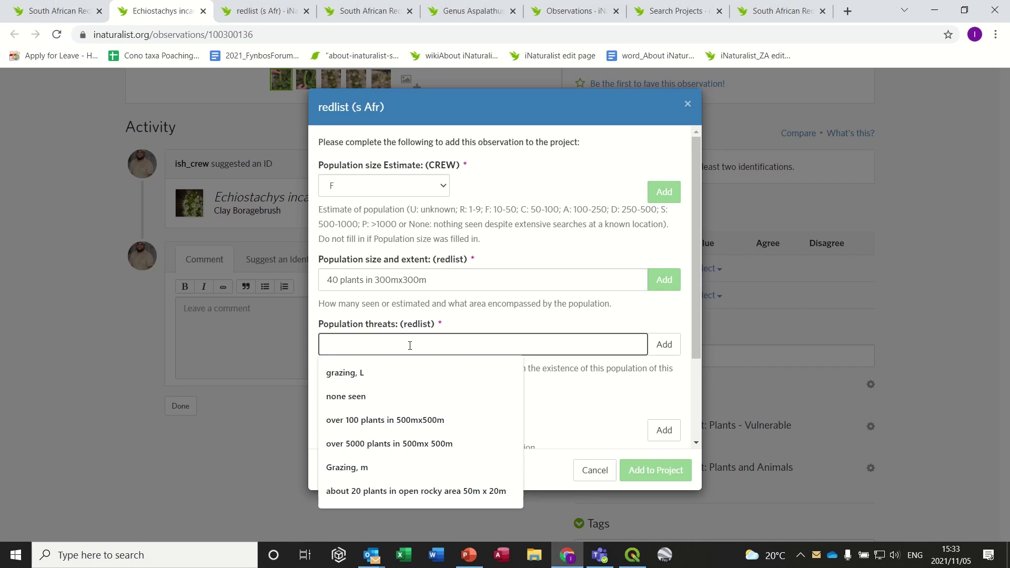
pyautogui.write('Agr')
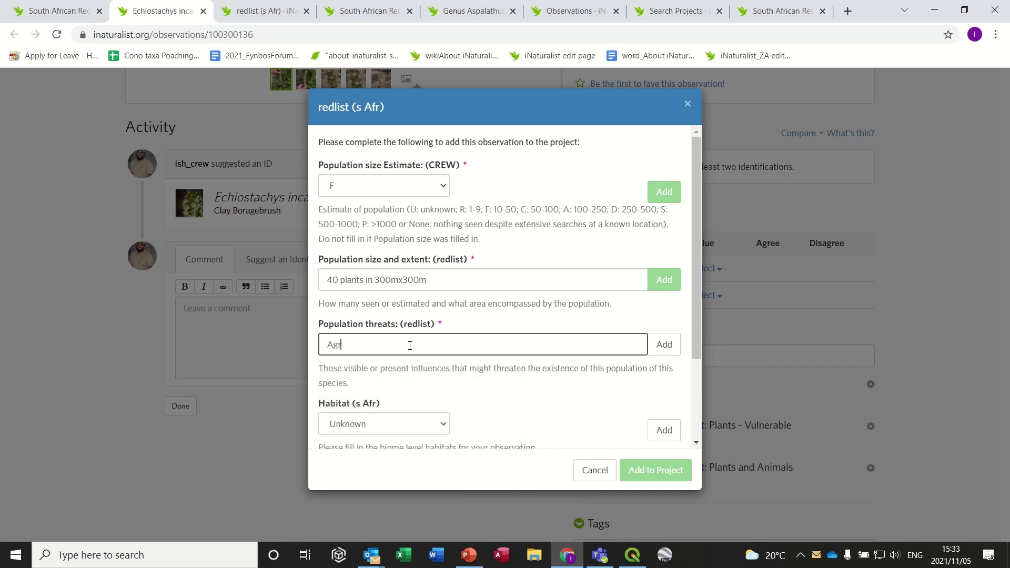
pyautogui.write('iculture expansion')
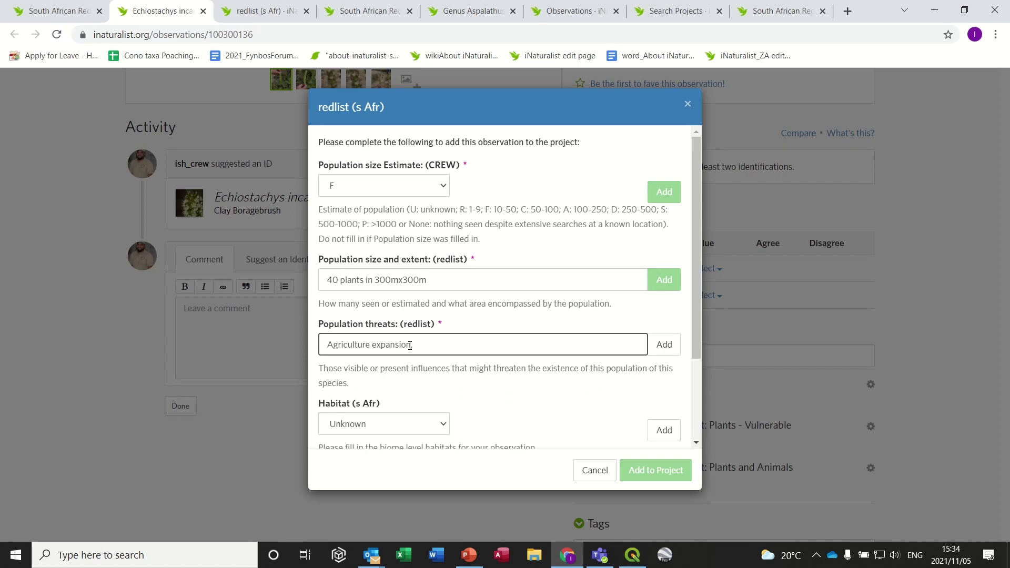
pyautogui.write('L, All')
pyautogui.write('en invasives, L')
pyautogui.click(664, 345)
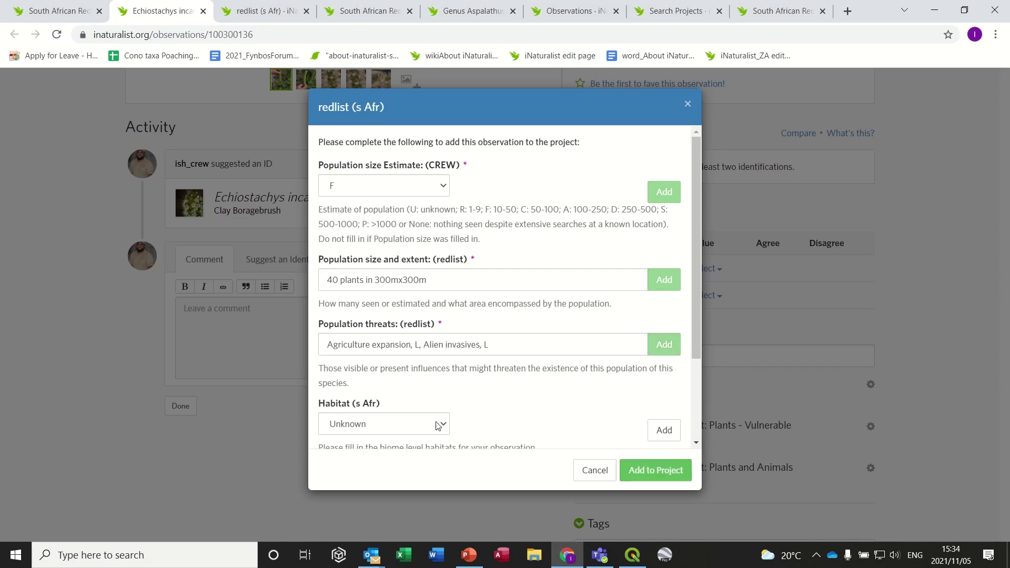
# - Add Renosterveld as the Habitat (s Afr) value, leave the voucher number blank, and submit the observation to the project
pyautogui.scroll(-1, 441, 421)
pyautogui.click(442, 361)
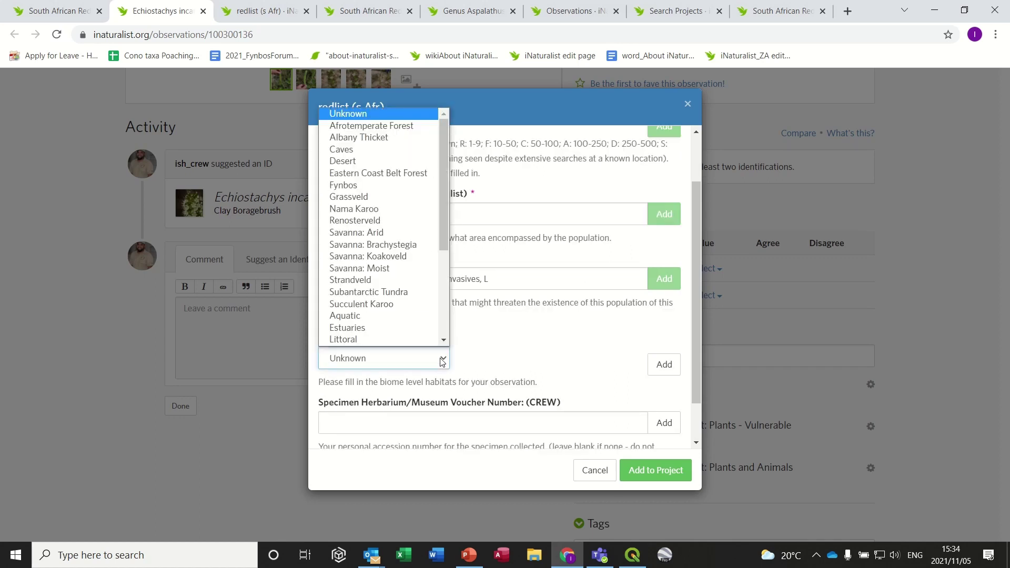
pyautogui.scroll(-1, 379, 227)
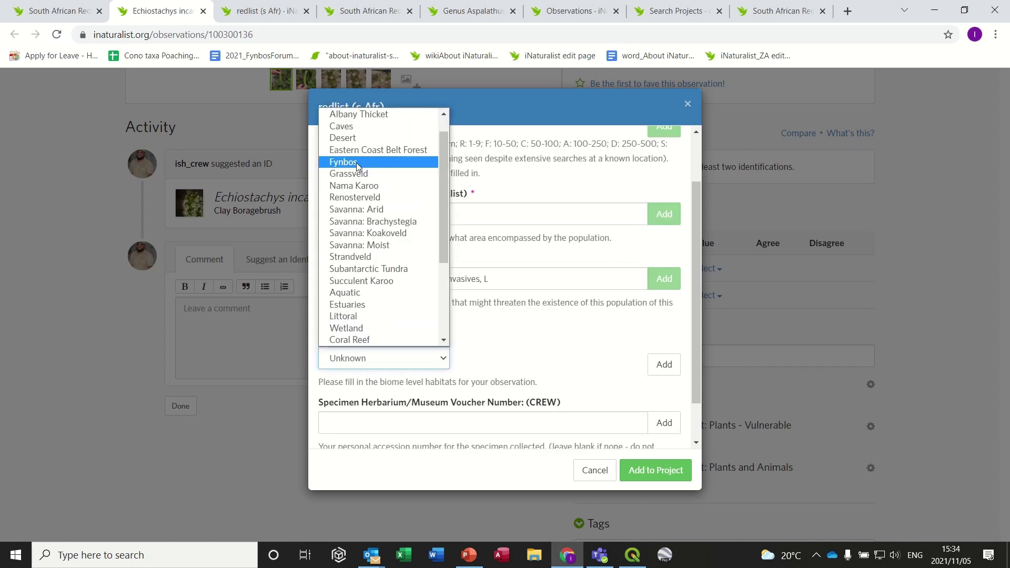
pyautogui.click(355, 198)
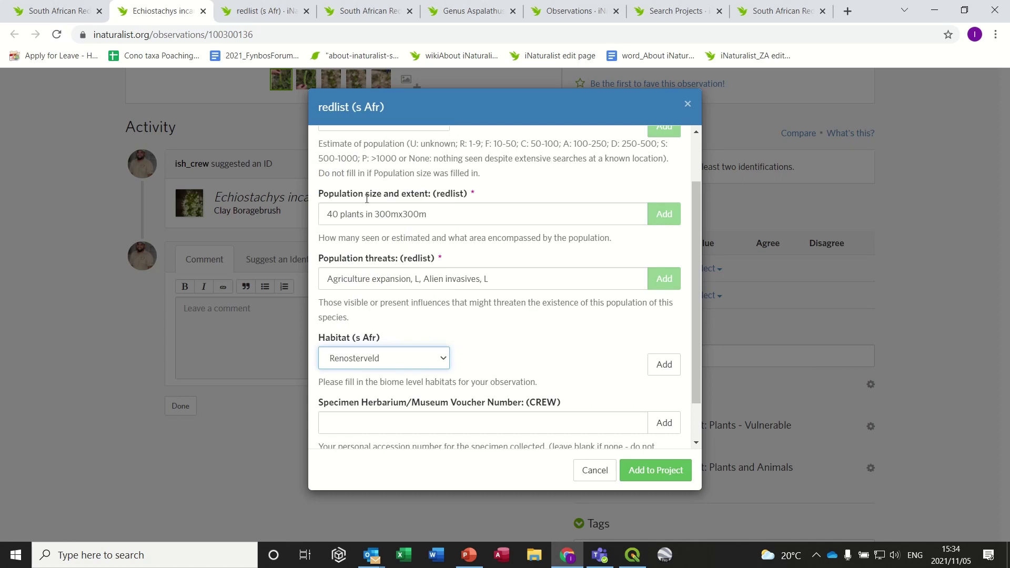
pyautogui.click(664, 365)
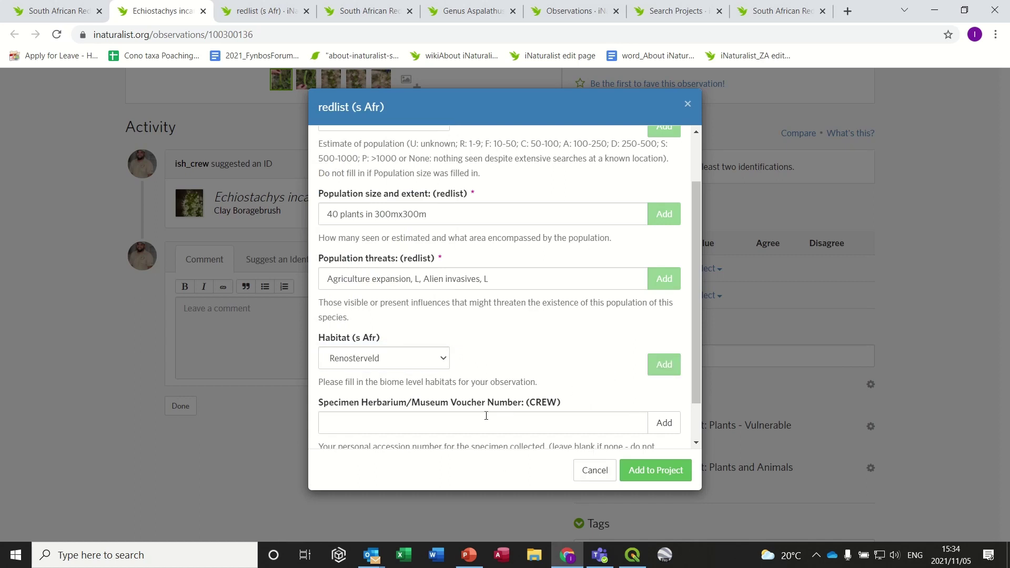
pyautogui.scroll(-2, 551, 412)
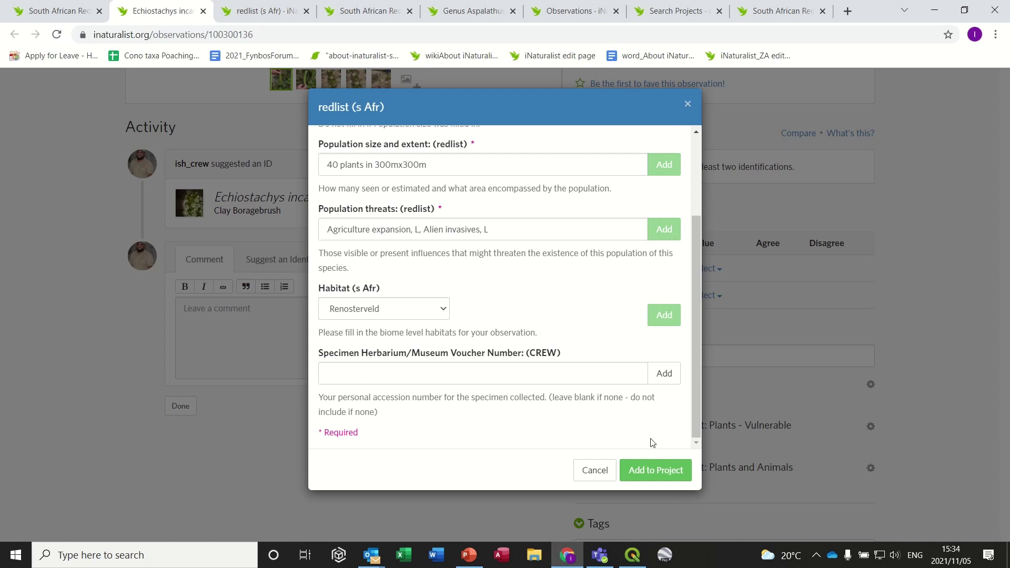
pyautogui.click(656, 470)
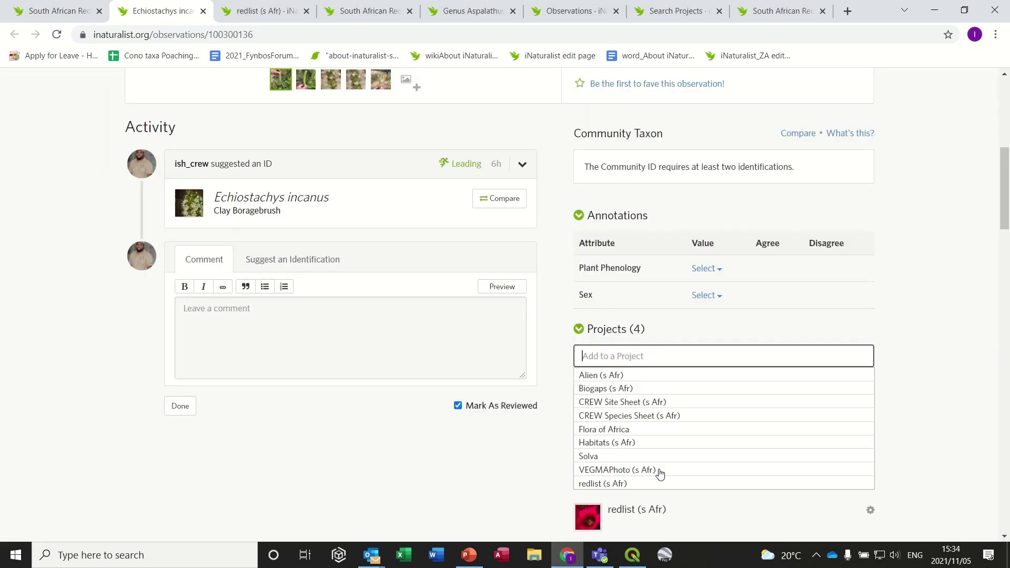
# - Dismiss the project suggestions and examine the observation's project list and its filled-in observation fields
pyautogui.click(962, 346)
pyautogui.scroll(-4, 648, 416)
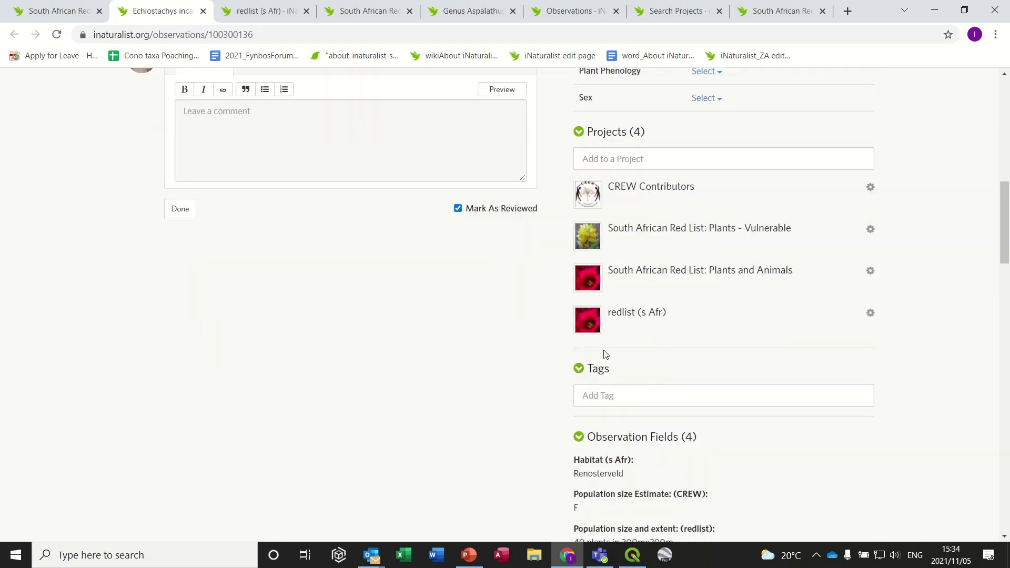
pyautogui.scroll(-4, 500, 372)
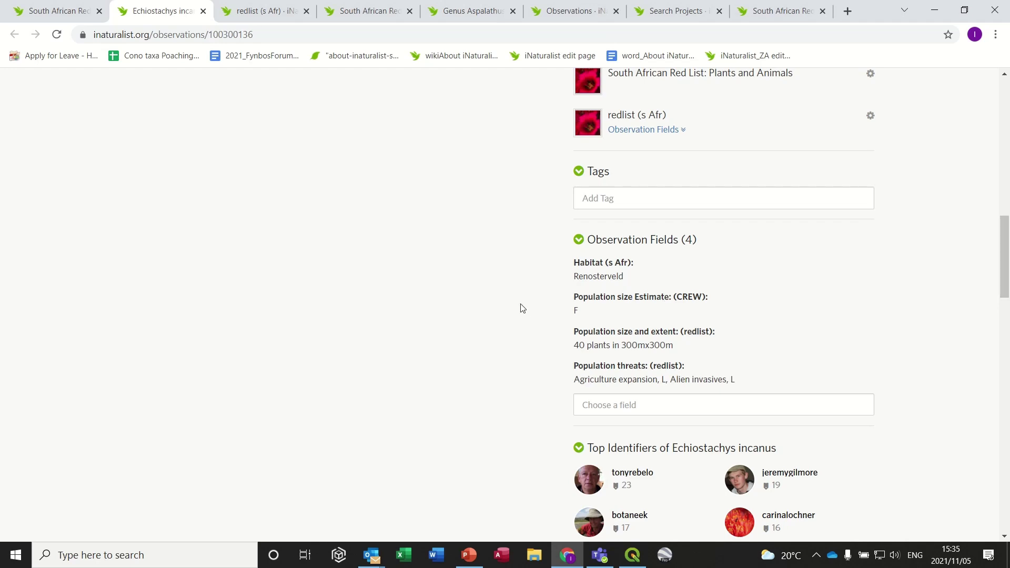
pyautogui.scroll(7, 498, 293)
pyautogui.scroll(7, 498, 293)
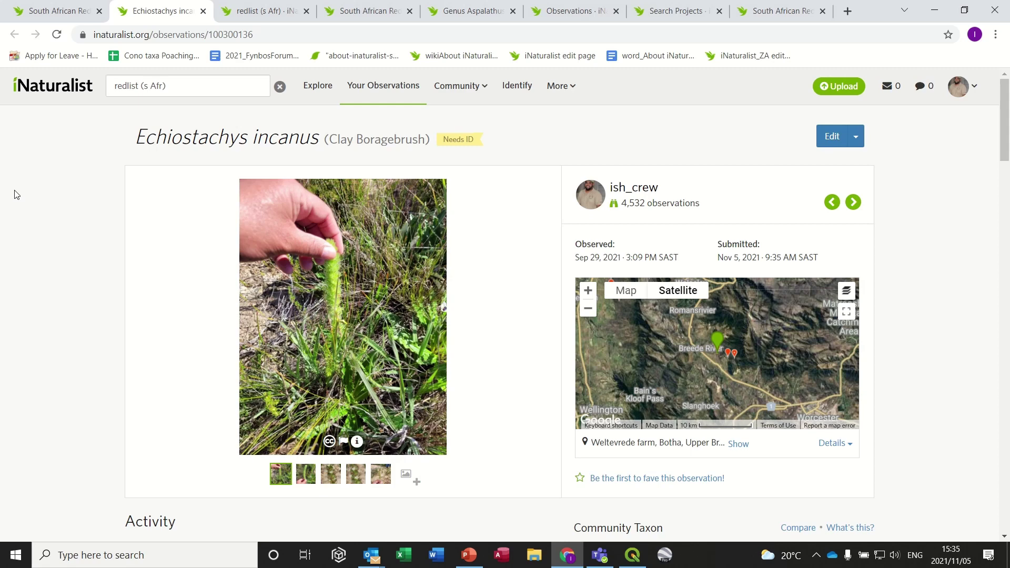
pyautogui.scroll(-15, 970, 469)
pyautogui.scroll(-3, 955, 464)
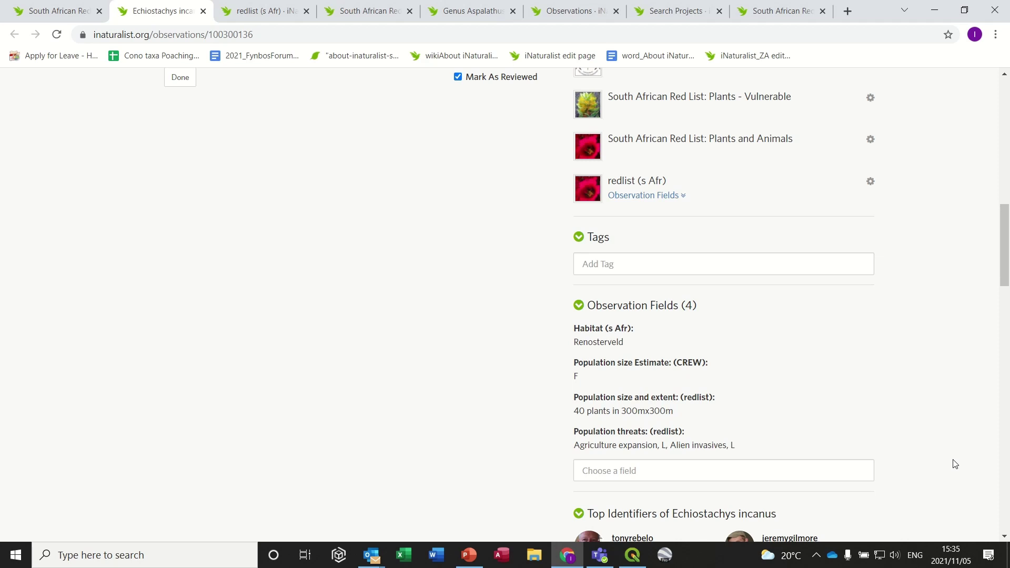
pyautogui.scroll(5, 945, 377)
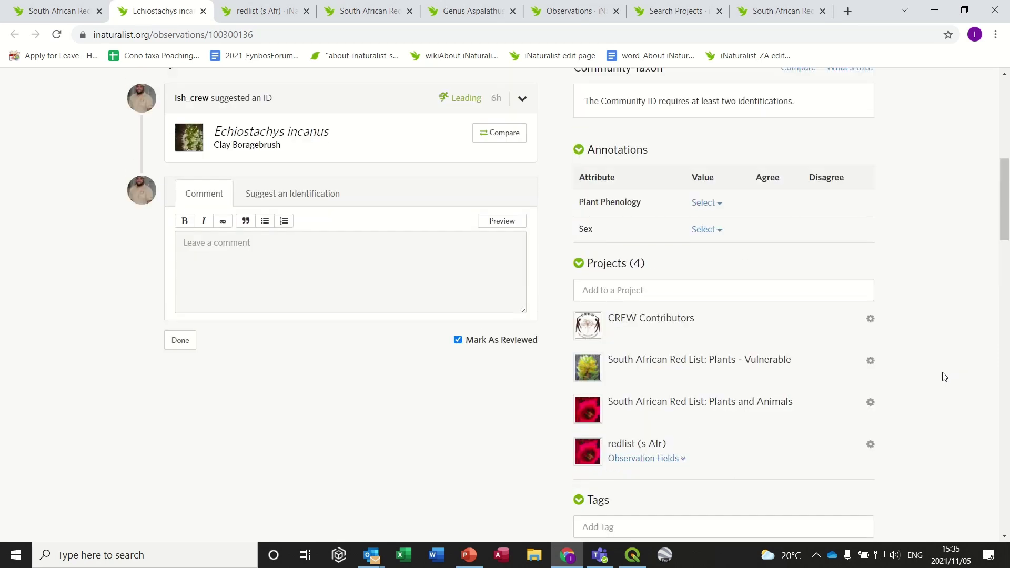
pyautogui.scroll(-1, 945, 377)
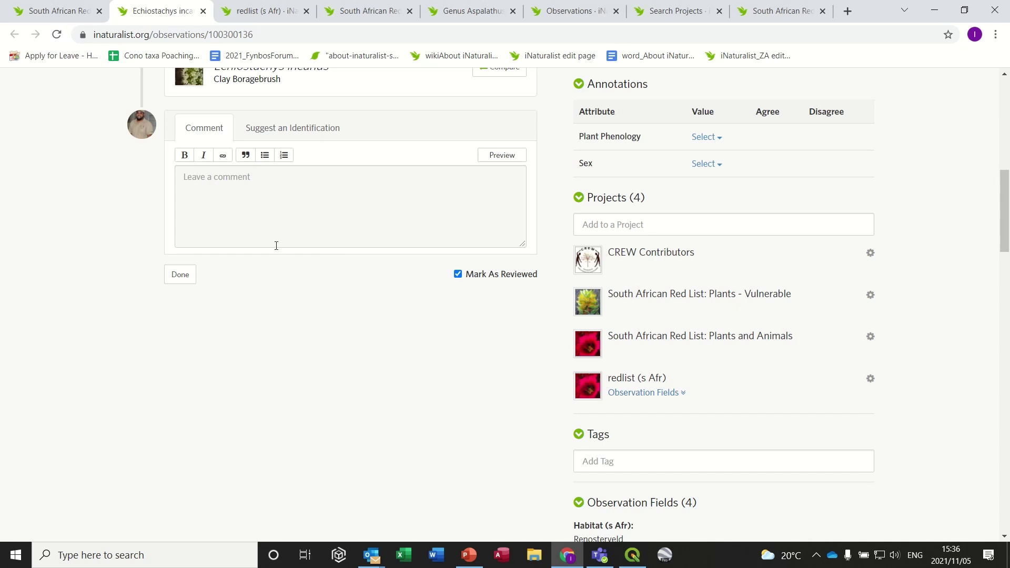
# - Open the Explore page in a new tab and switch it to your own observations
pyautogui.scroll(2, 265, 329)
pyautogui.scroll(8, 267, 329)
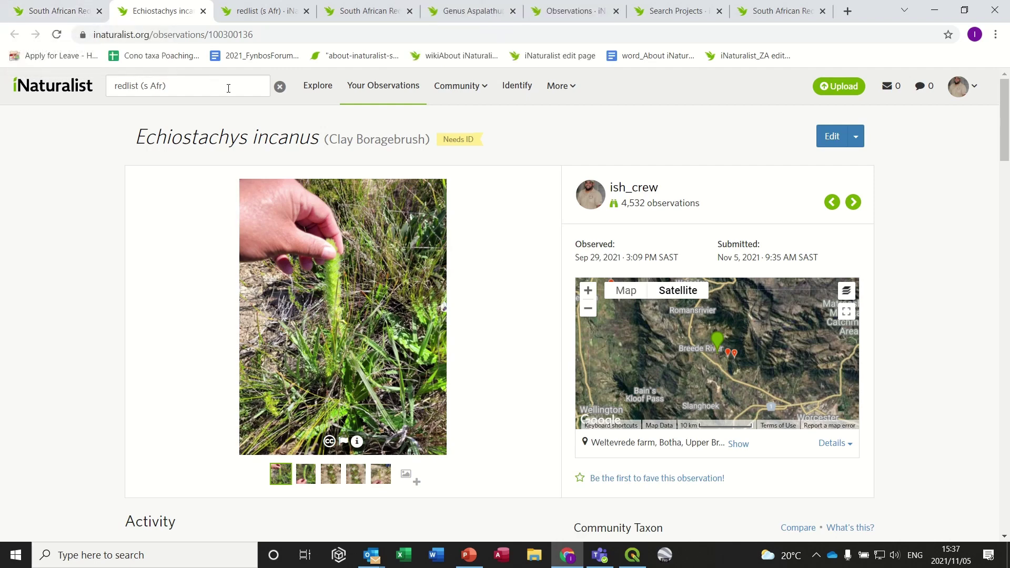
pyautogui.rightClick(315, 90)
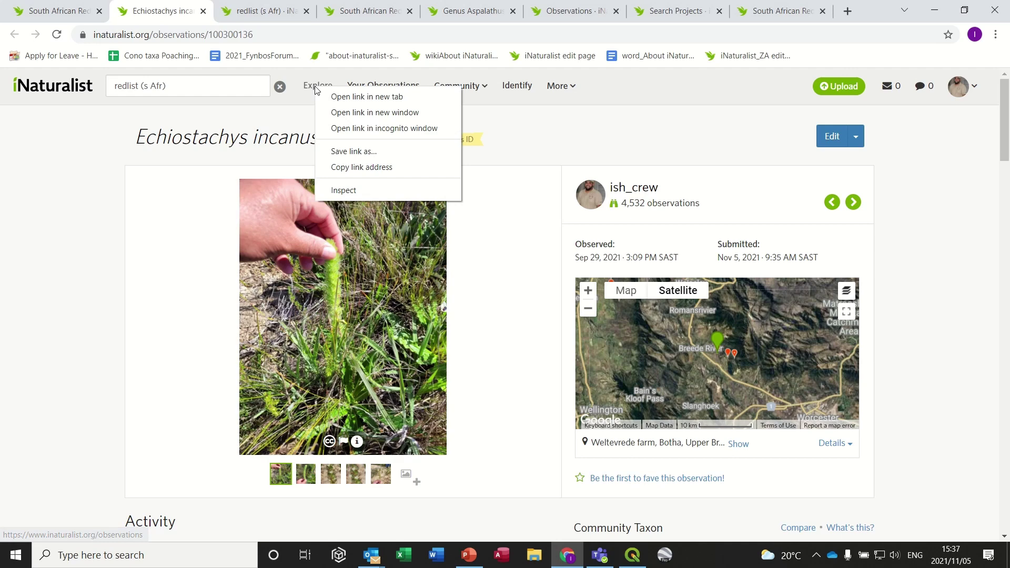
pyautogui.click(340, 98)
pyautogui.click(319, 12)
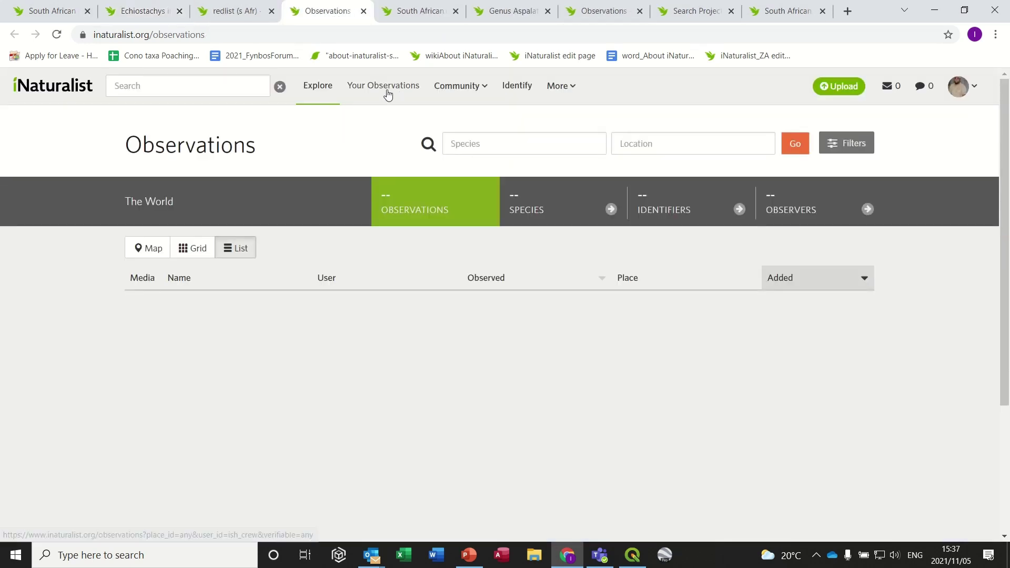
pyautogui.click(384, 90)
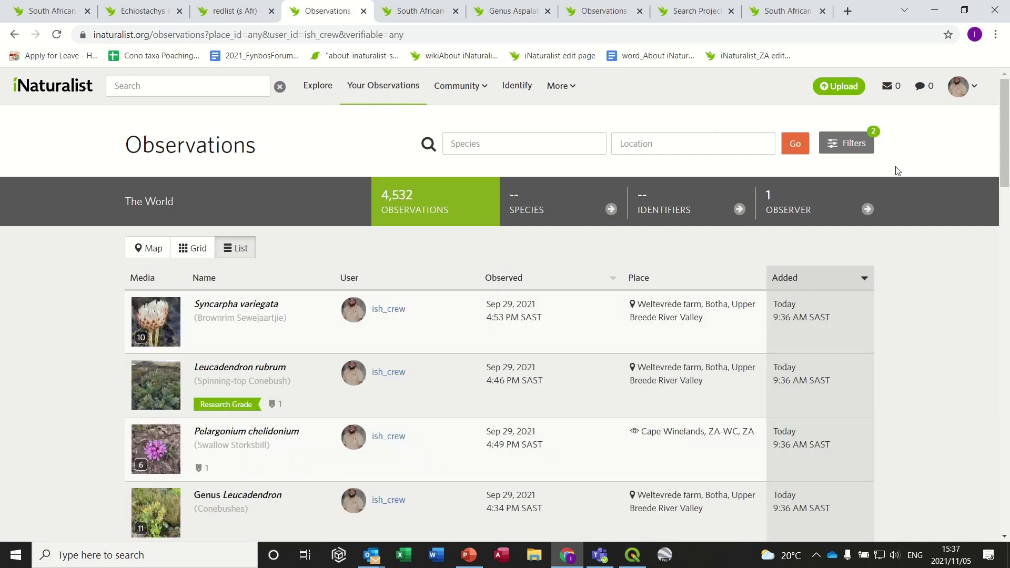
# - Search the project filter for "south african red list" and restrict your observations to the South African Red List: Plants - Vulnerable project
pyautogui.click(842, 146)
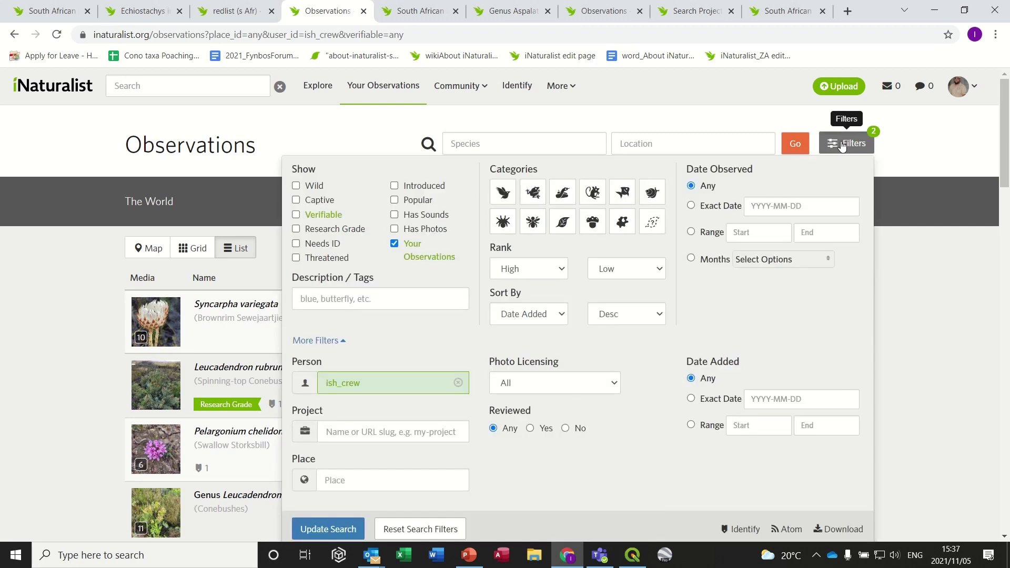
pyautogui.click(337, 430)
pyautogui.write('s')
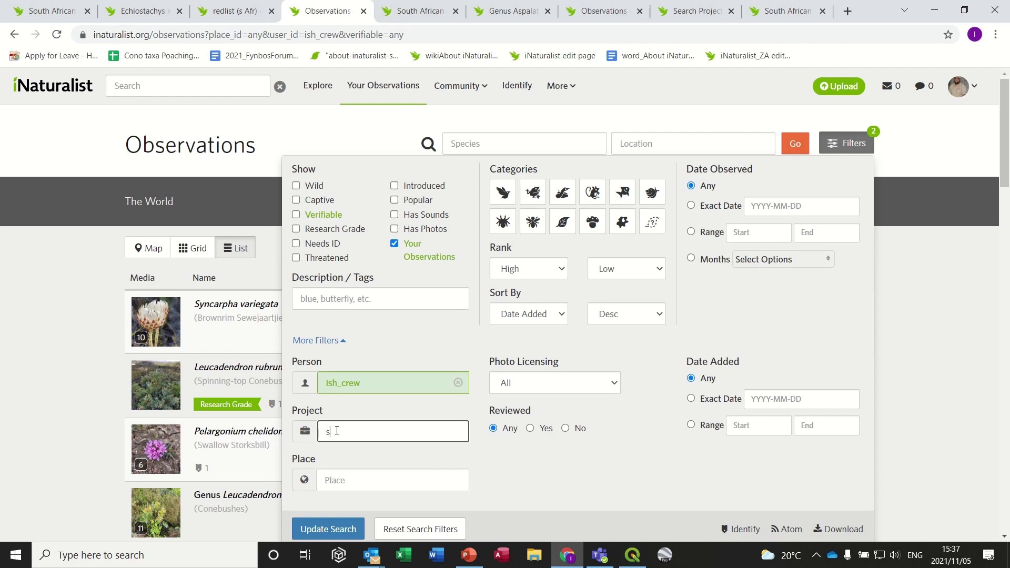
pyautogui.write('outh afric')
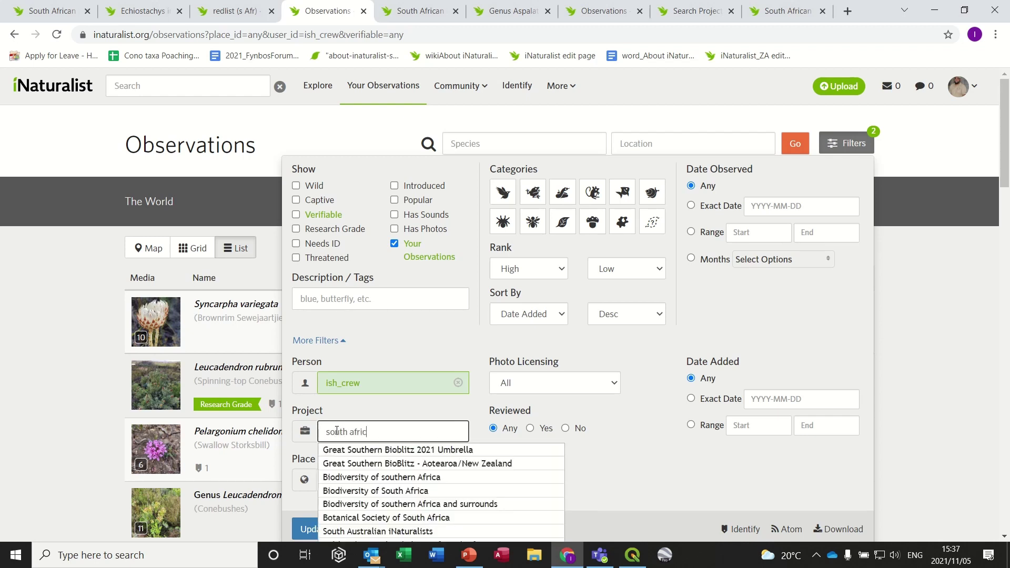
pyautogui.write('an red list')
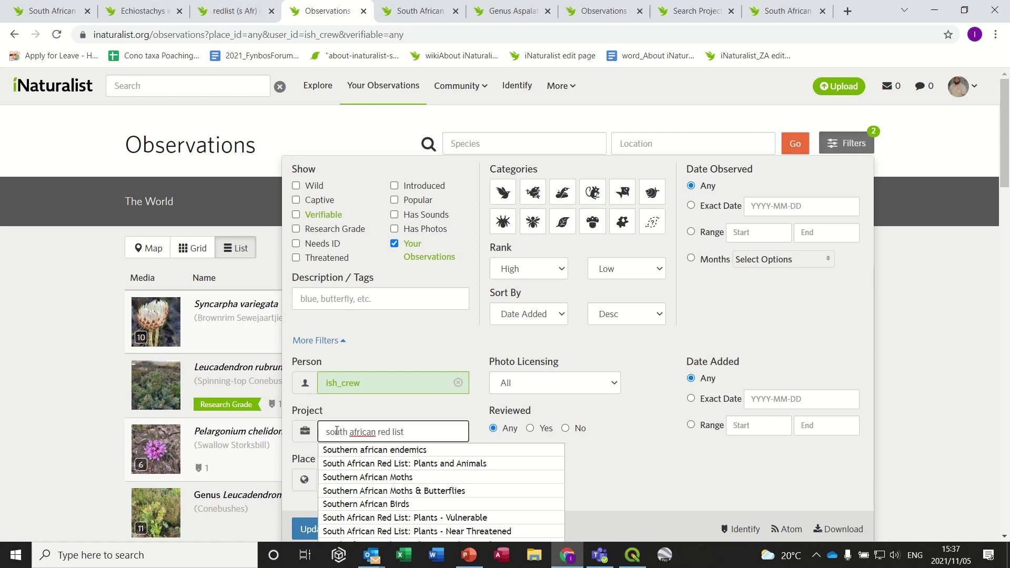
pyautogui.click(361, 463)
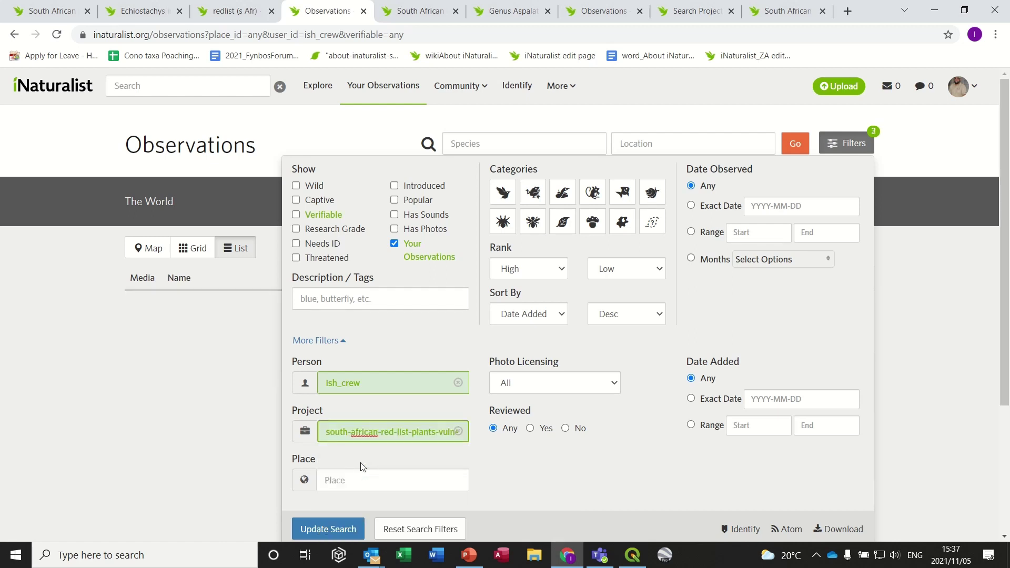
pyautogui.click(402, 432)
pyautogui.write('south afric')
pyautogui.press('BackSpace')
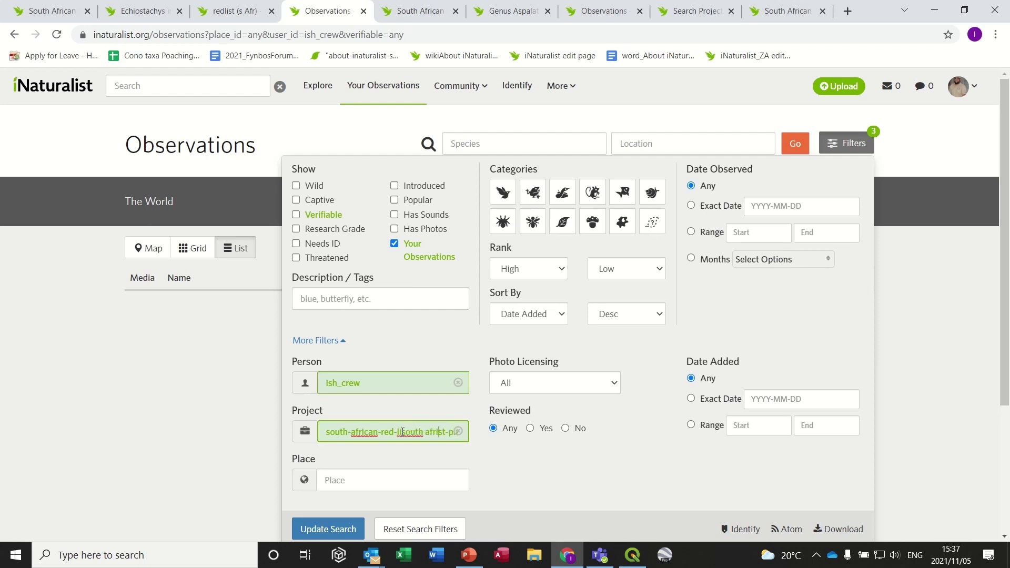
# - Clear the project filter, search it for "south african red list" and restrict your observations to South African Red List: Plants and Animals
pyautogui.click(458, 431)
pyautogui.write('south afri')
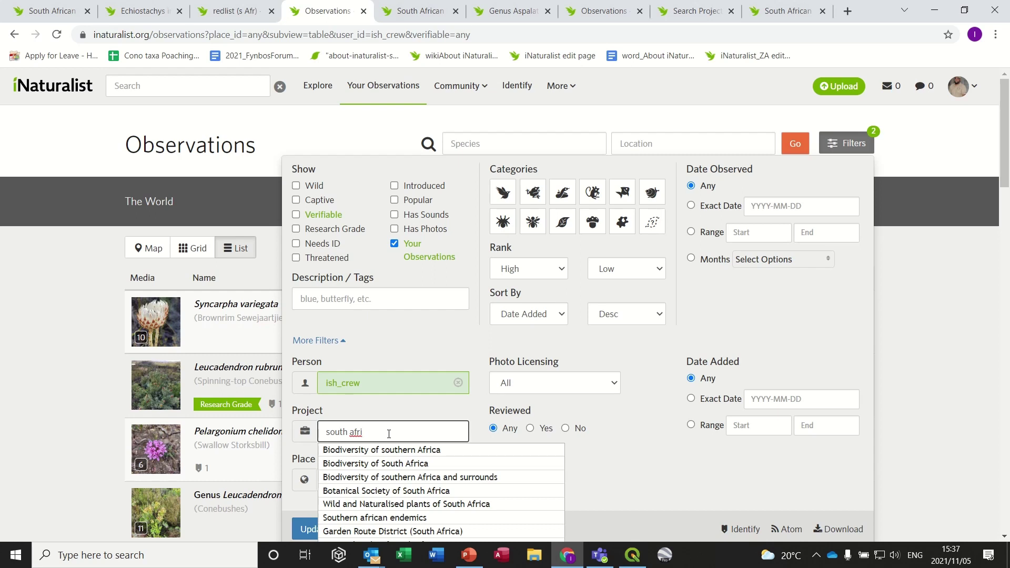
pyautogui.write('can red list')
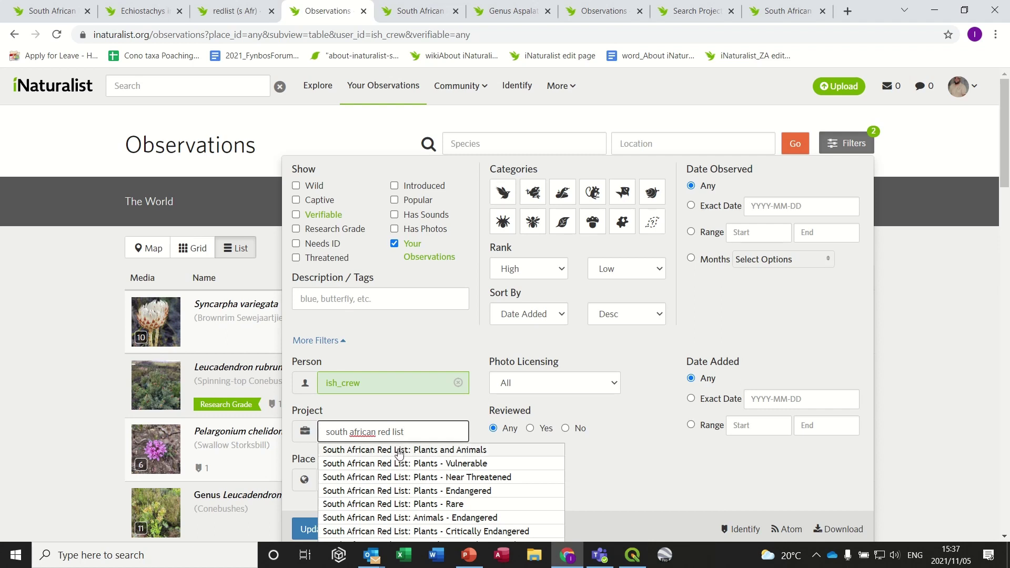
pyautogui.click(399, 454)
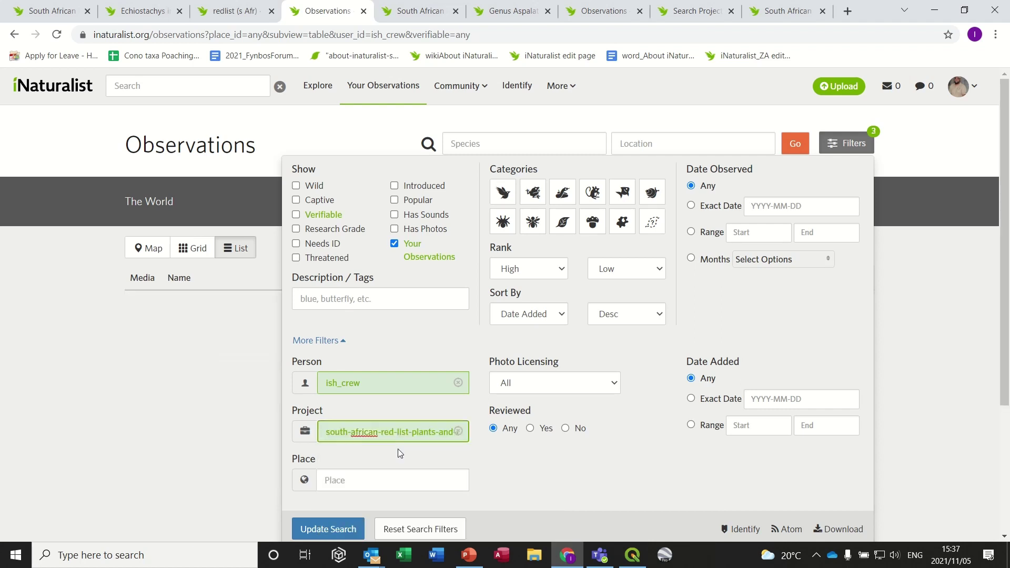
pyautogui.click(323, 529)
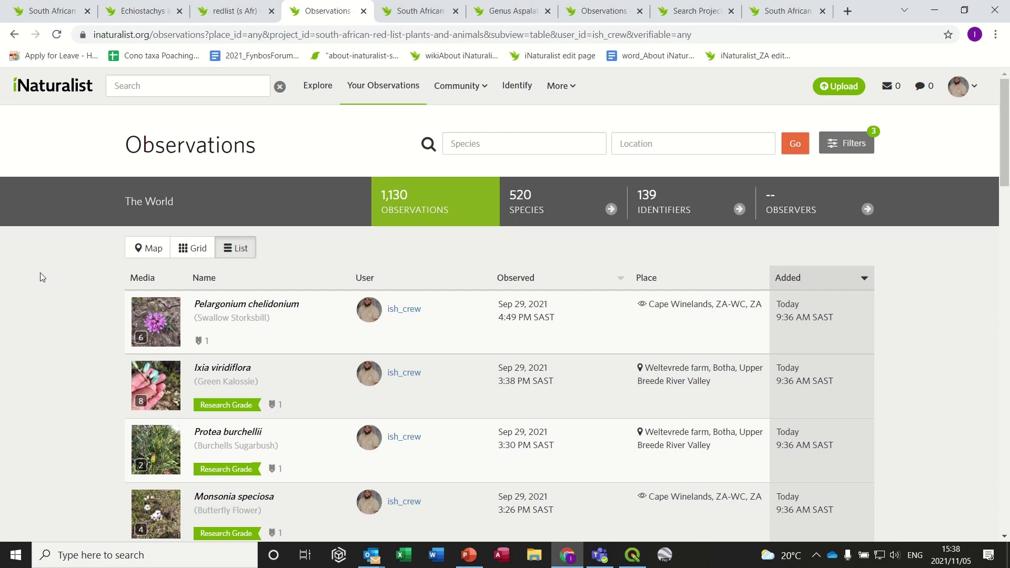
# - Look through the list of your observations in the South African Red List: Plants and Animals project and return to its start
pyautogui.scroll(-3, 47, 300)
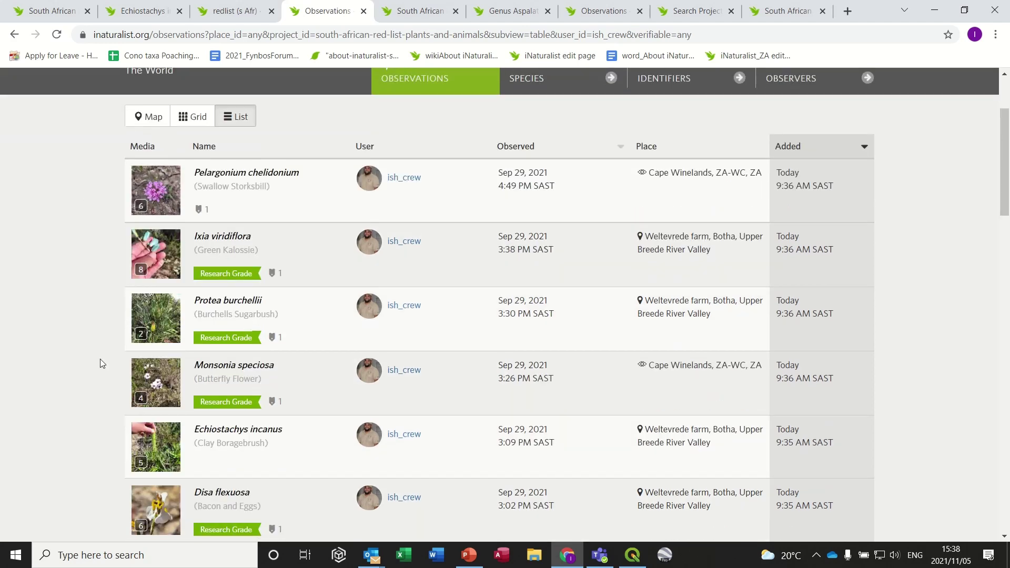
pyautogui.scroll(-1, 78, 322)
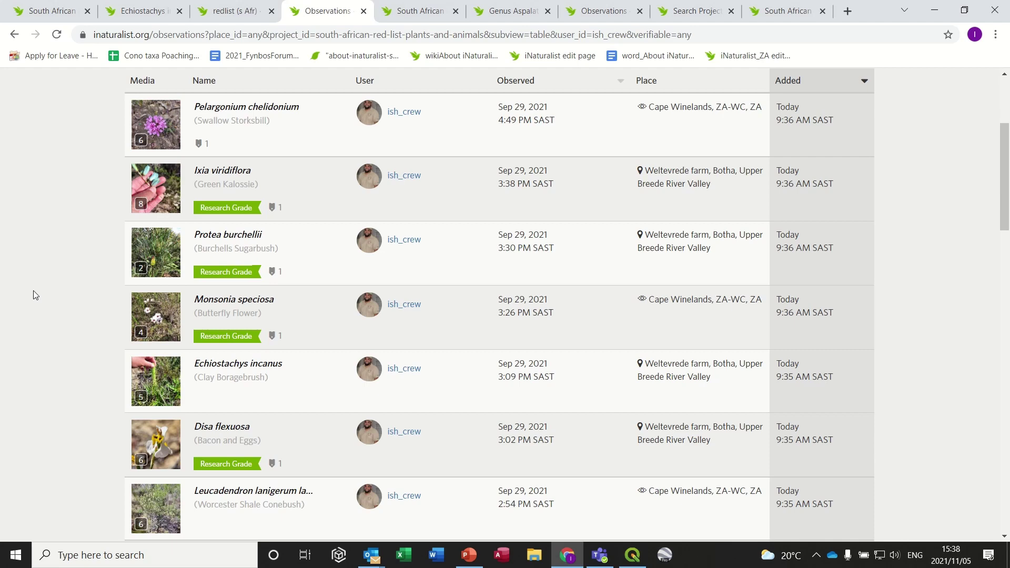
pyautogui.scroll(-1, 33, 294)
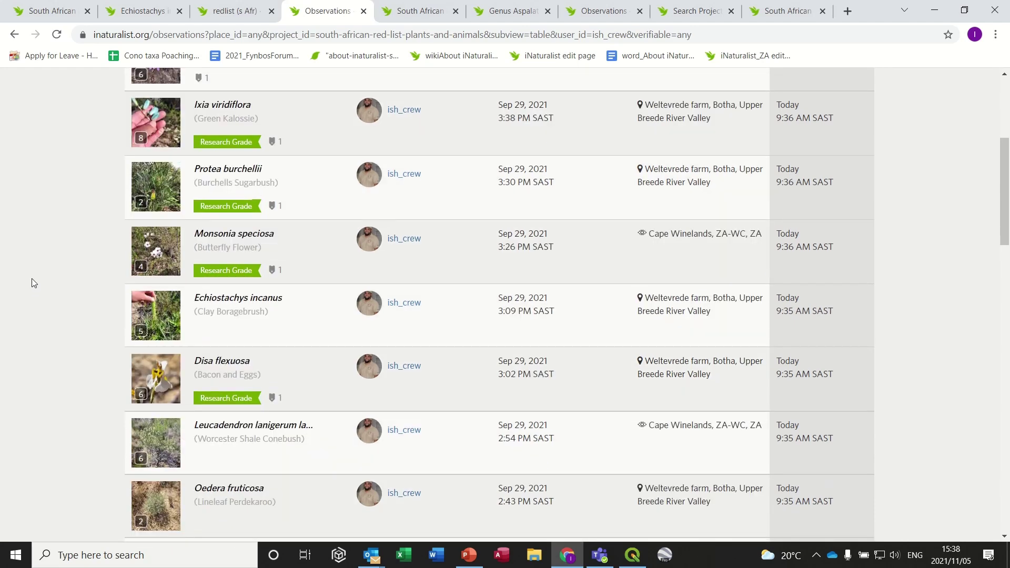
pyautogui.scroll(-1, 31, 280)
pyautogui.scroll(5, 31, 279)
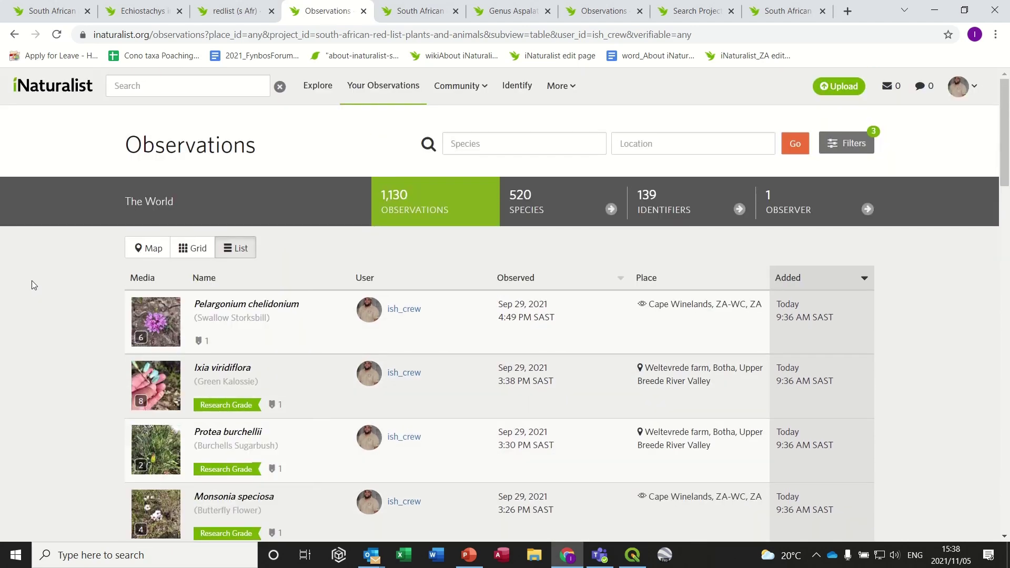